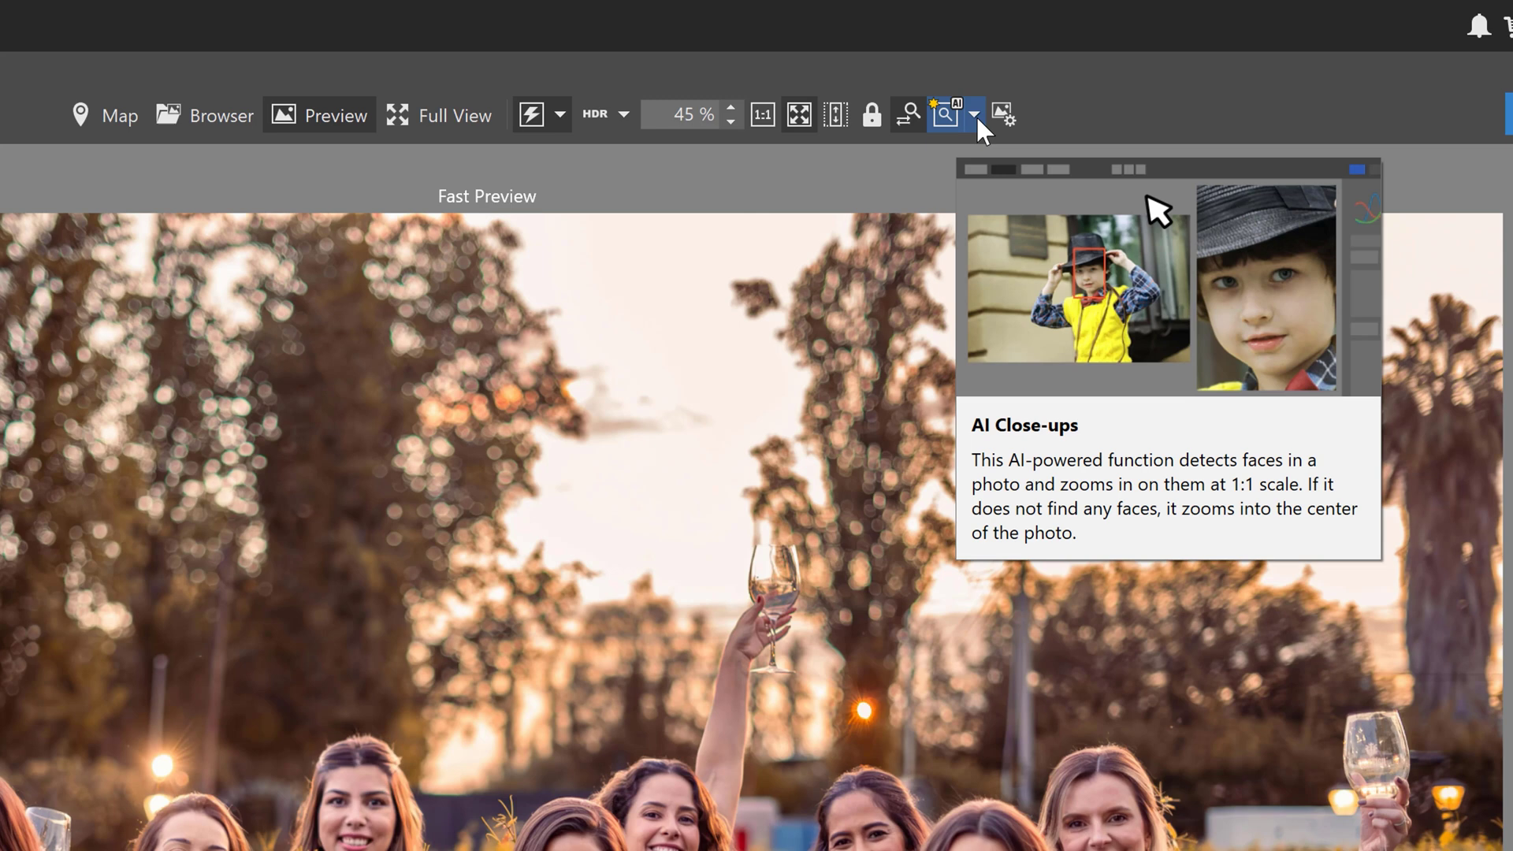
Step: Choose Faces as the AI close-up subject in the dropdown
click(974, 115)
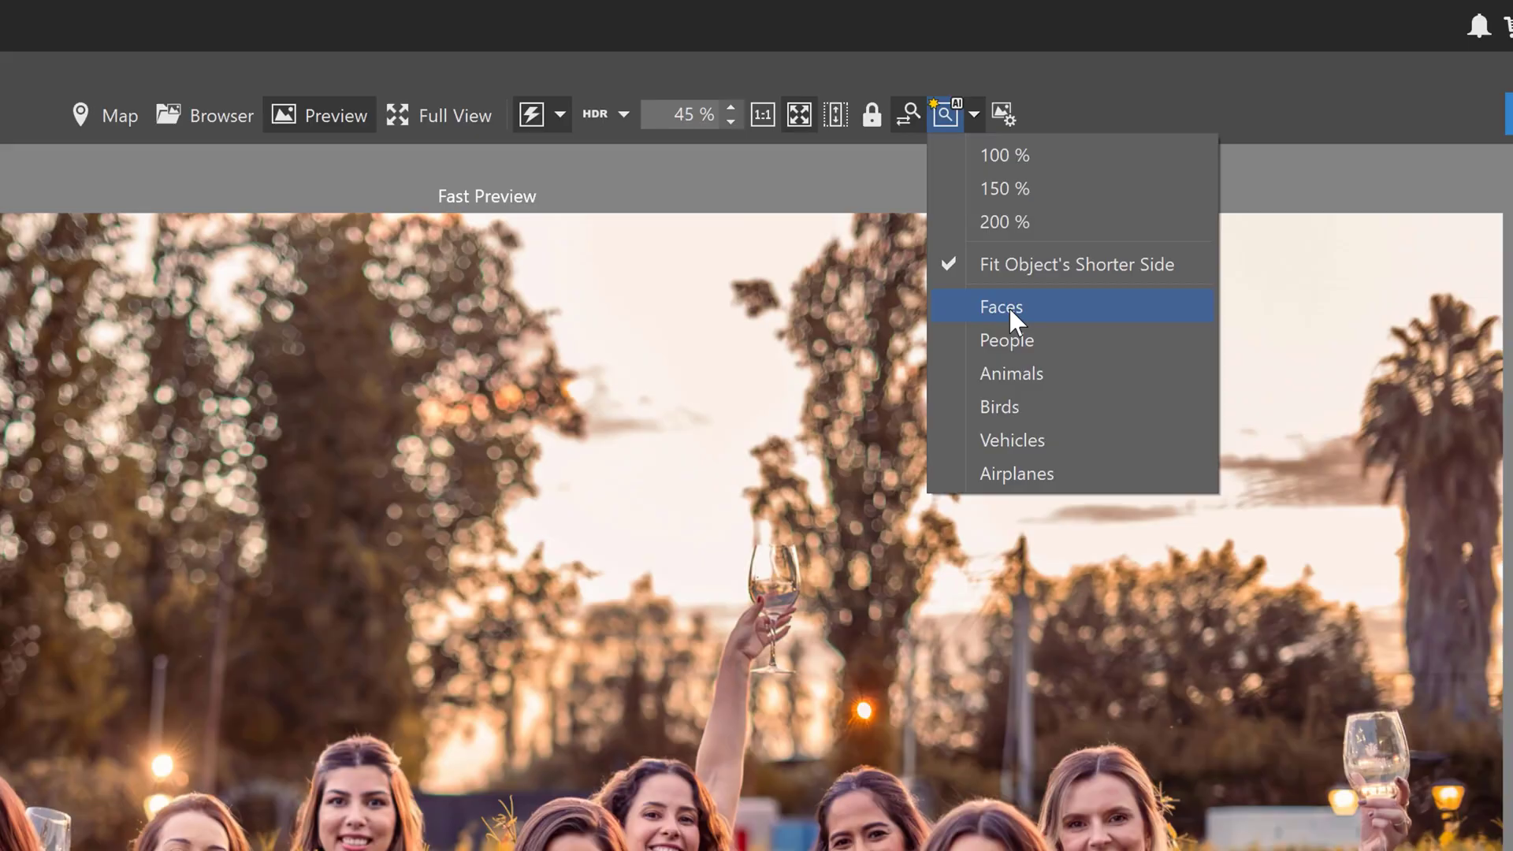
click(1010, 309)
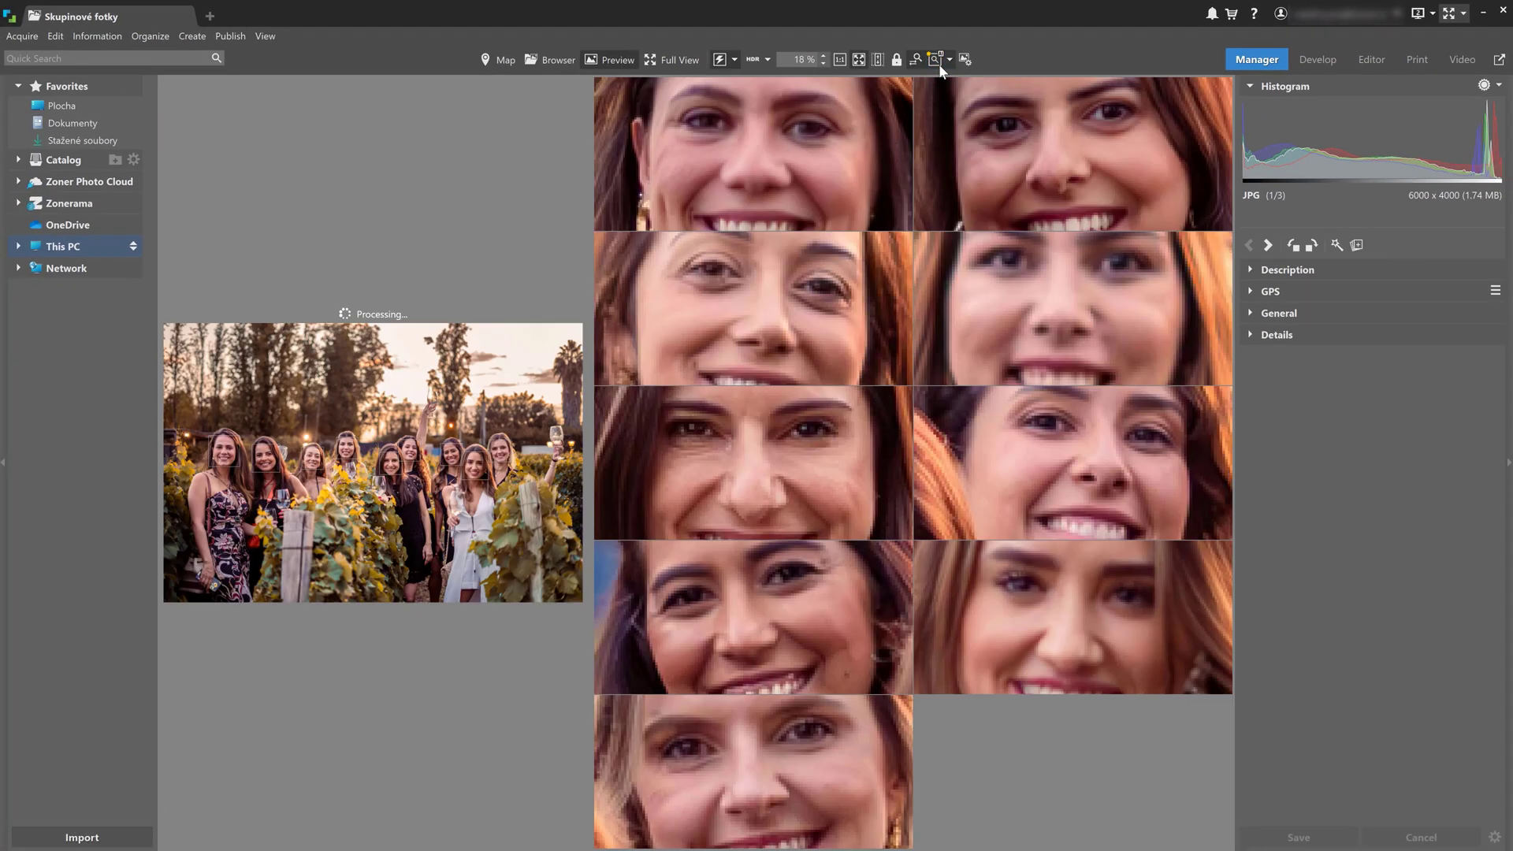
Step: Compare face close-ups across all three serie1 group shots, then view the first photo's faces
click(938, 64)
mouse_move(373, 463)
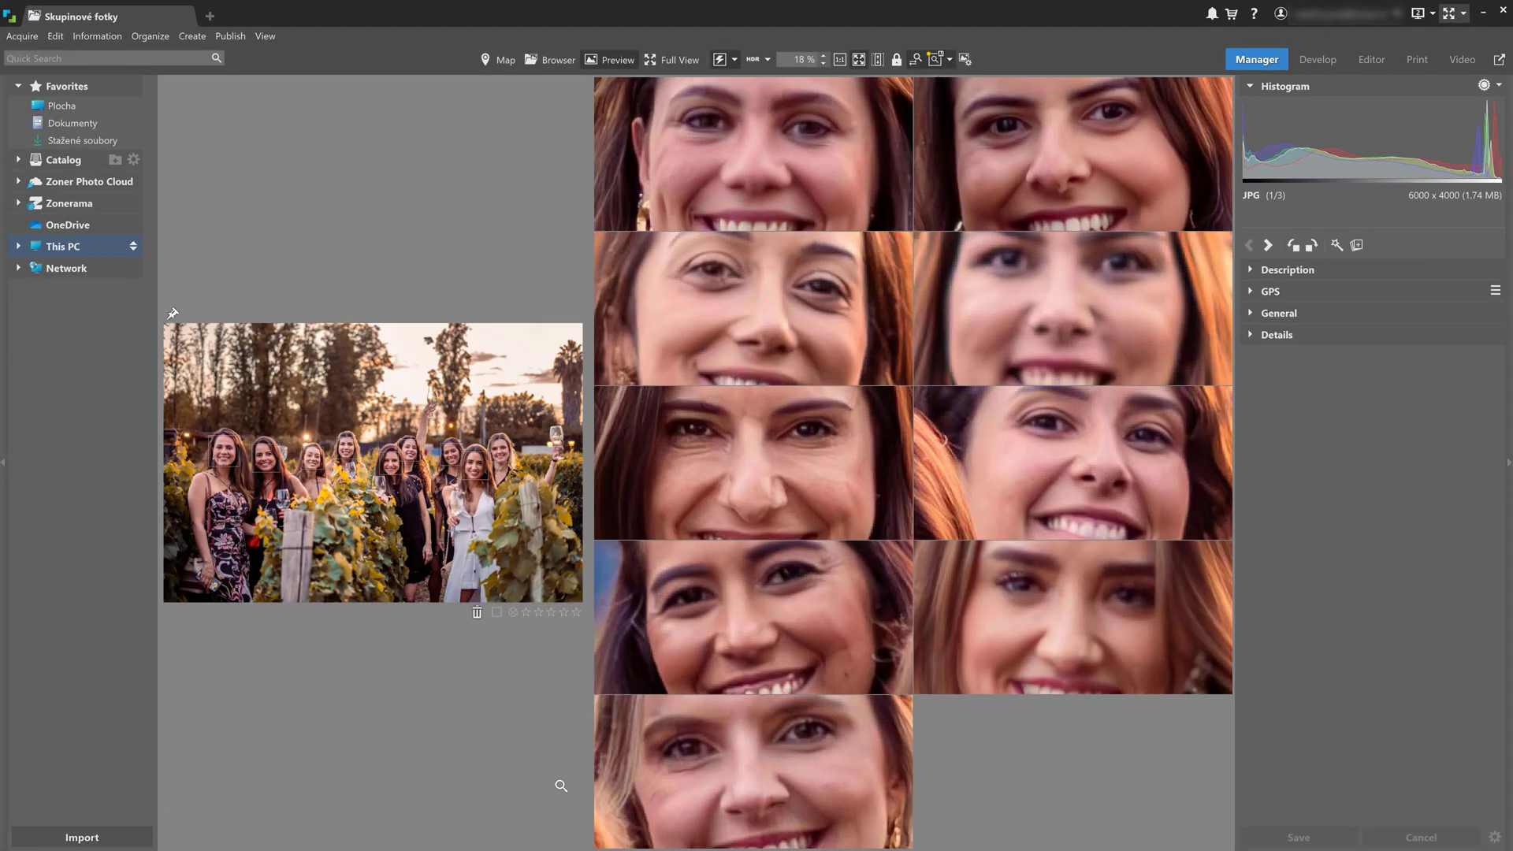
shift+click(493, 785)
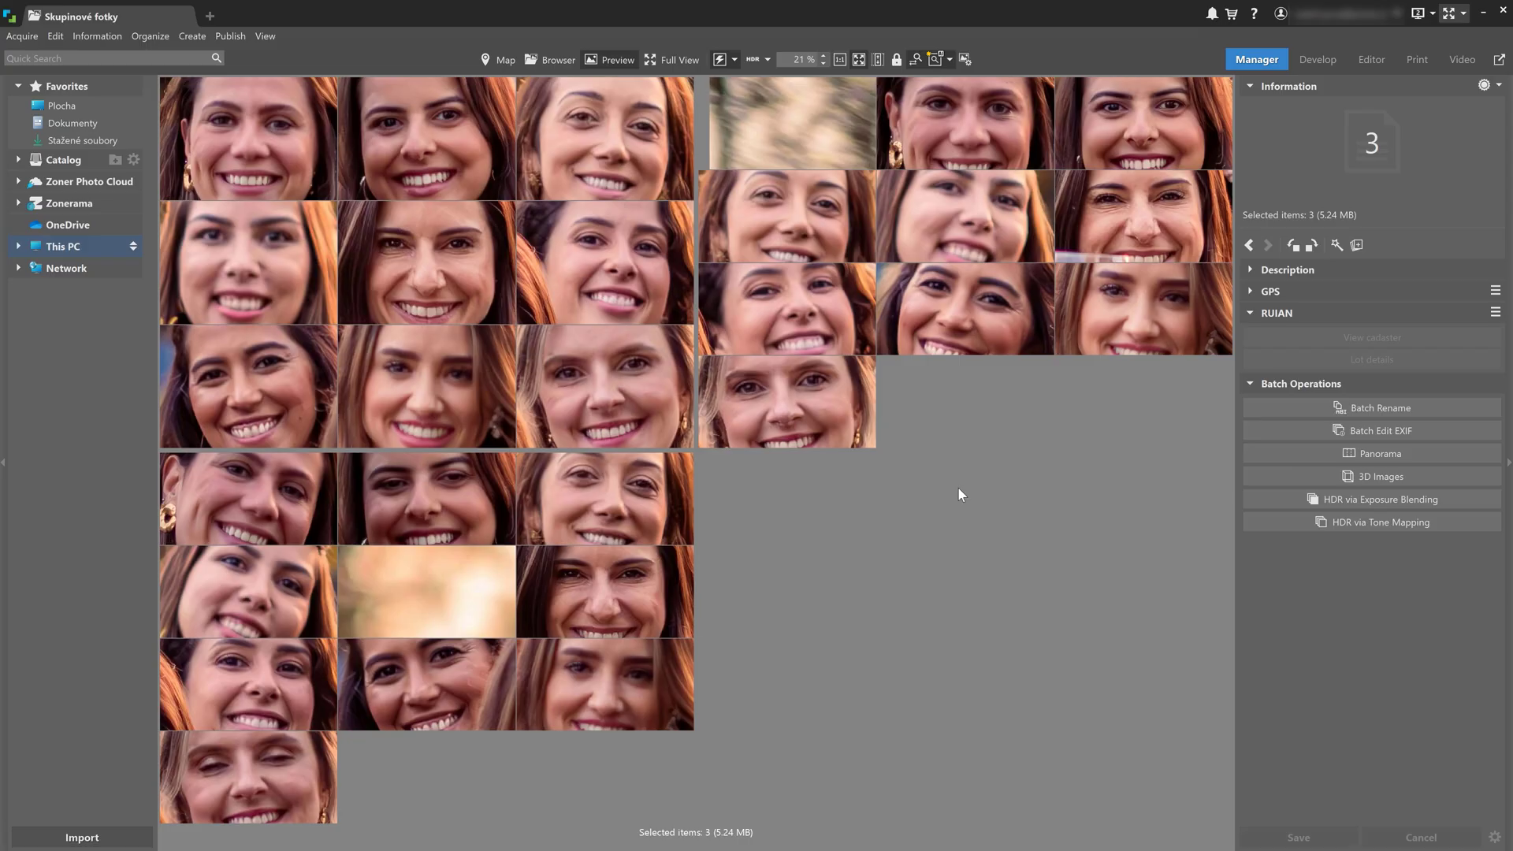
mouse_move(695, 845)
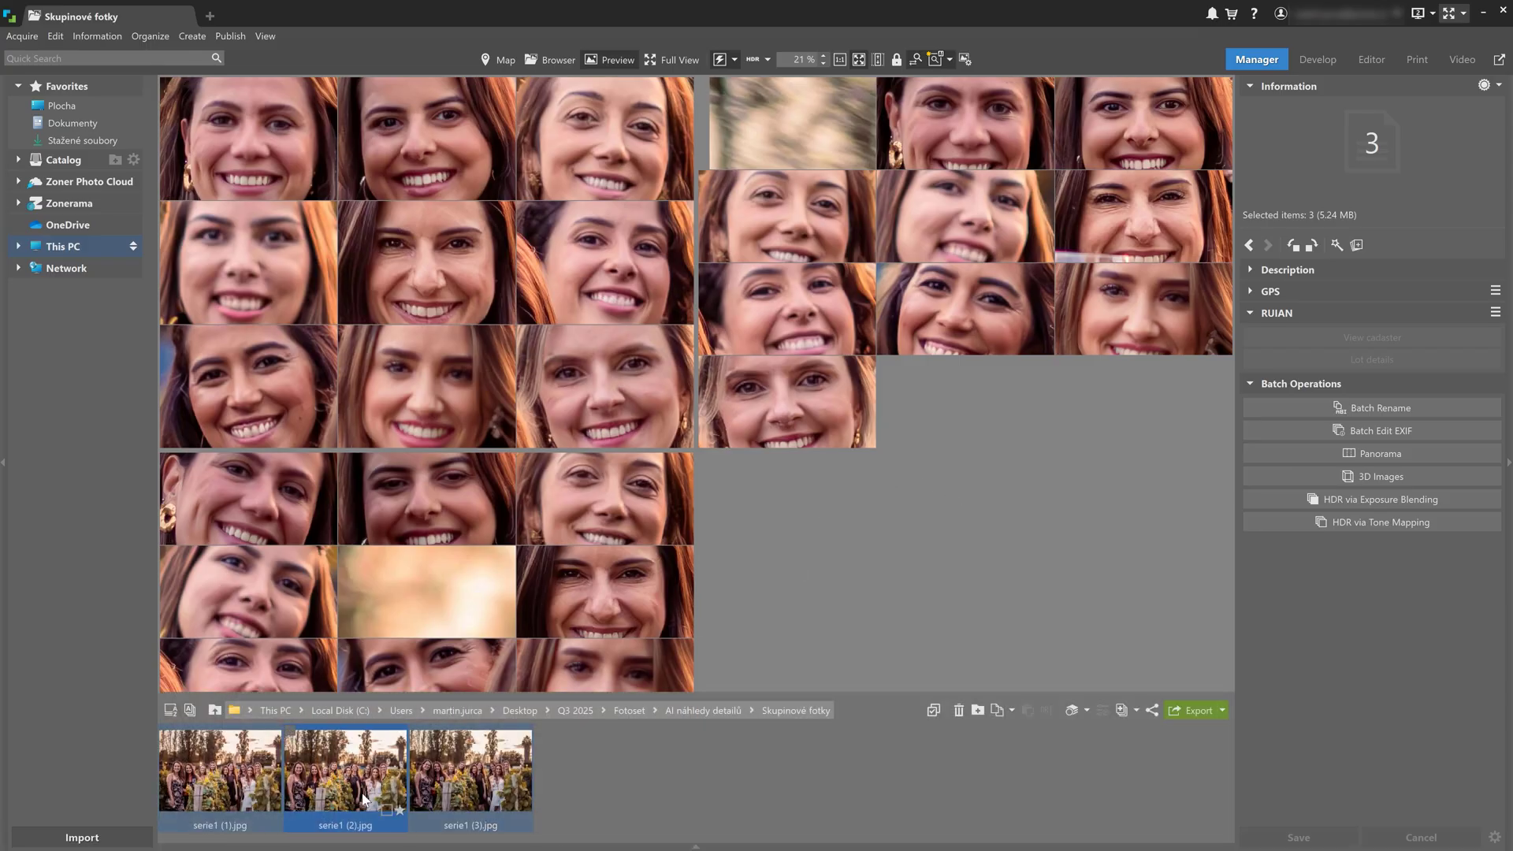
click(255, 780)
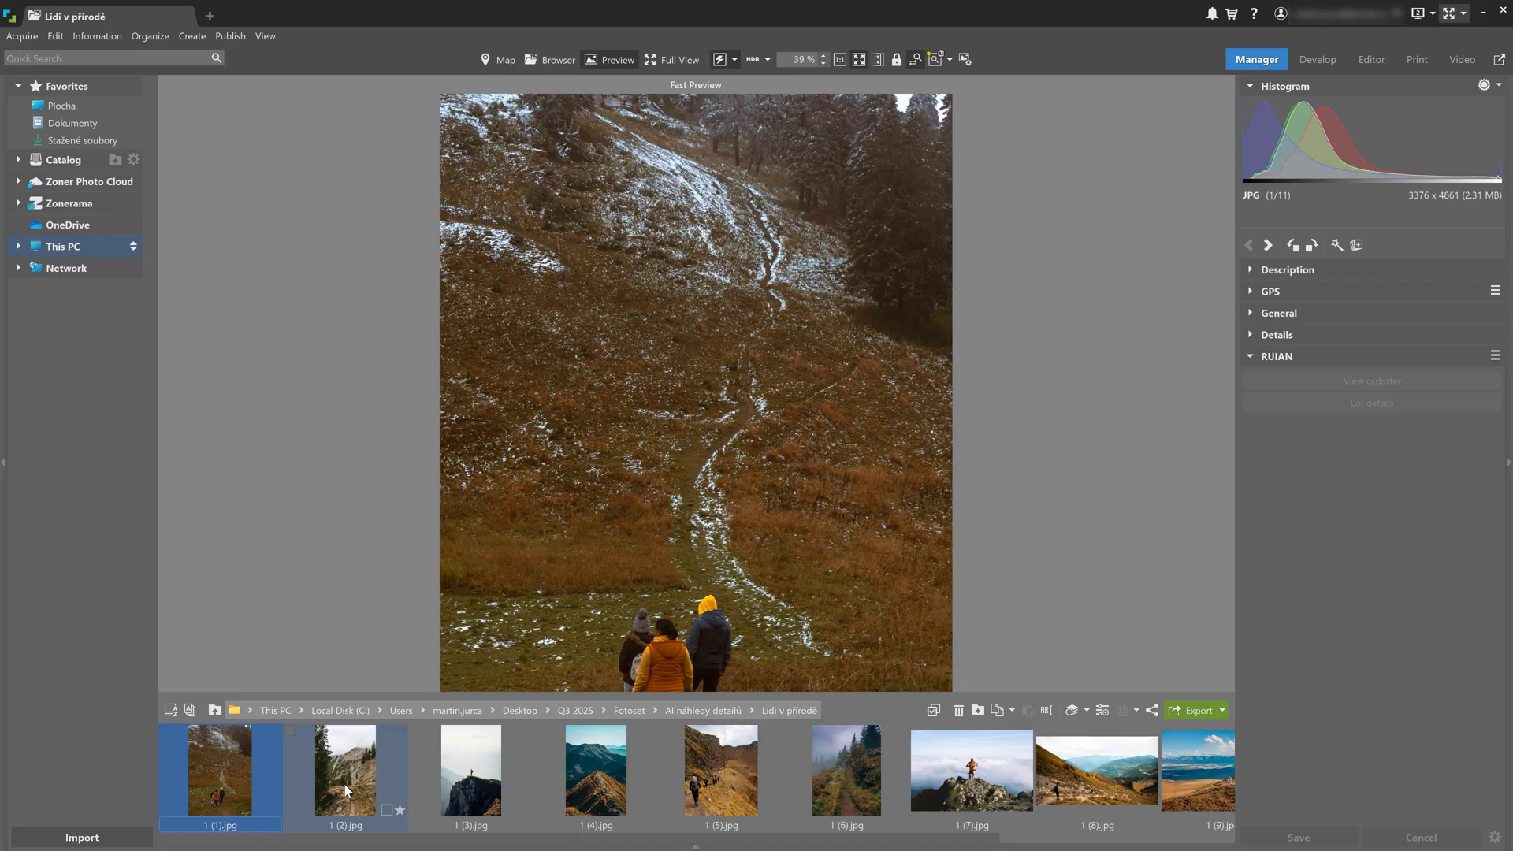
Step: Zoom in on the hiker in the second nature photo using People close-ups
click(342, 773)
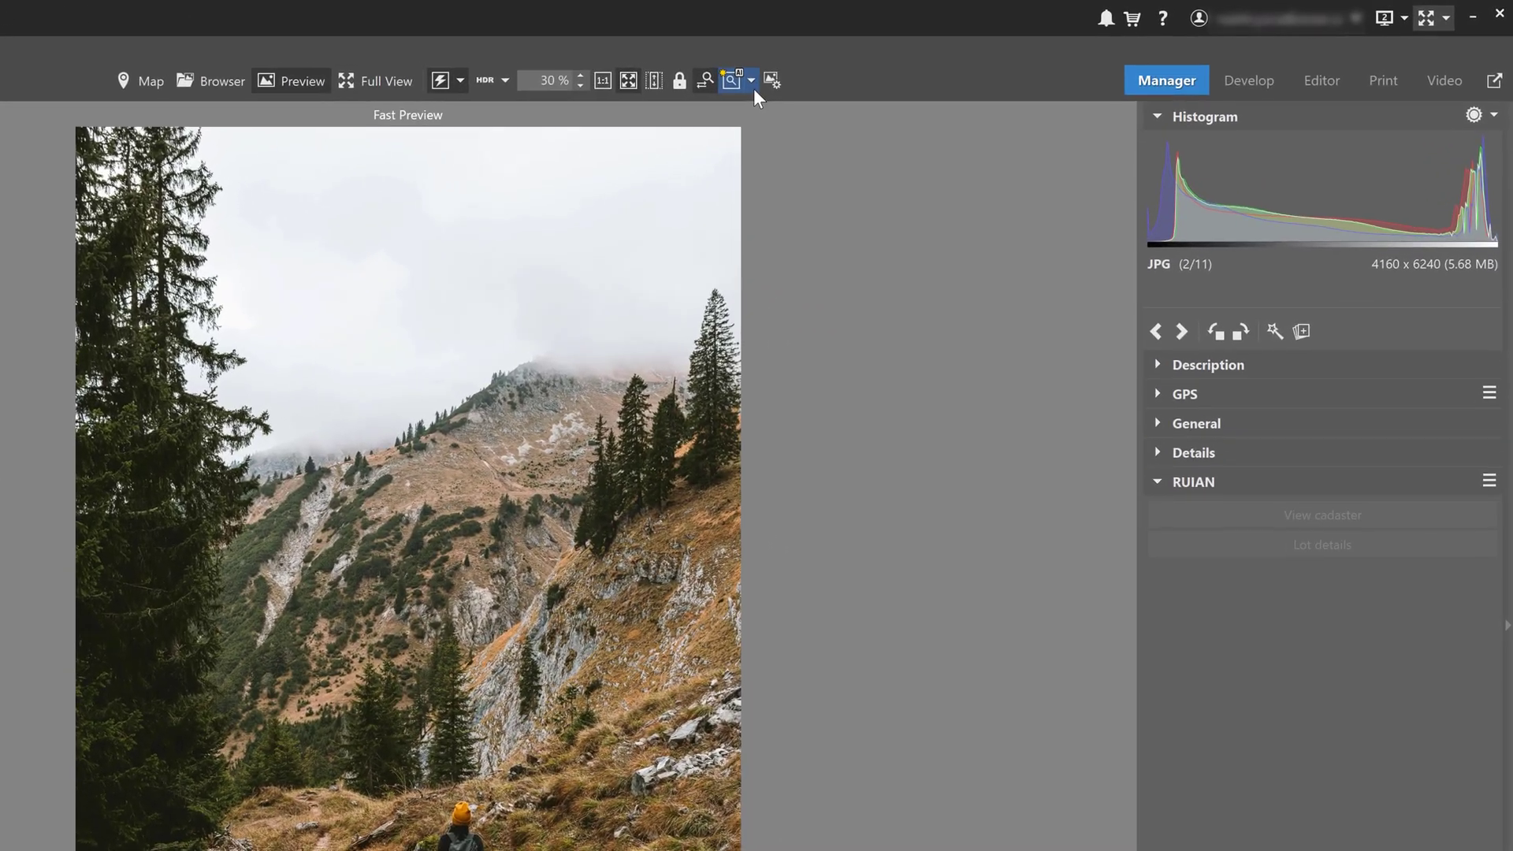
click(948, 60)
click(957, 118)
click(745, 84)
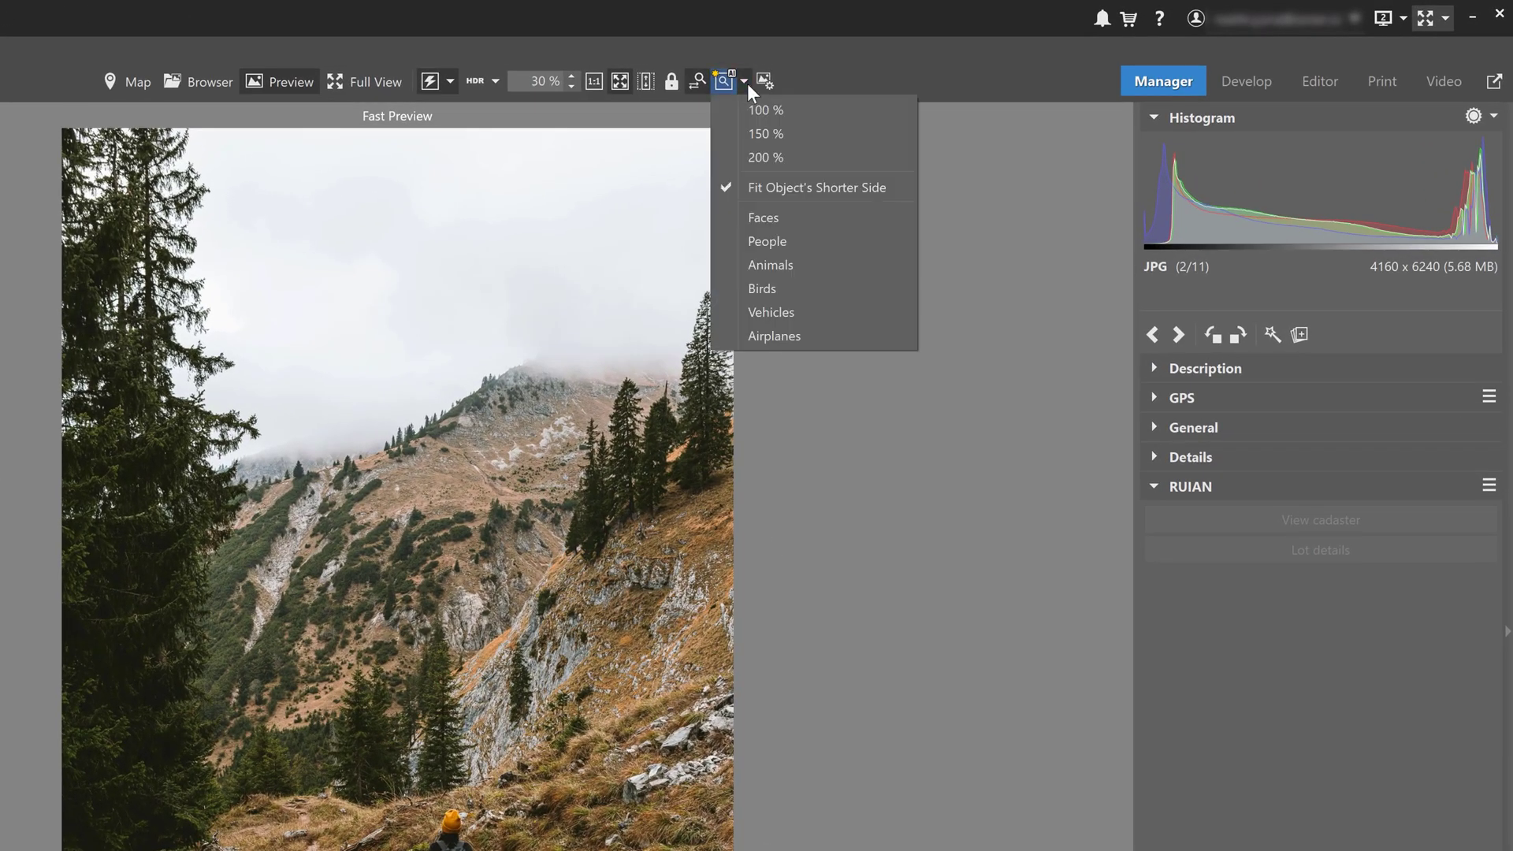
click(781, 242)
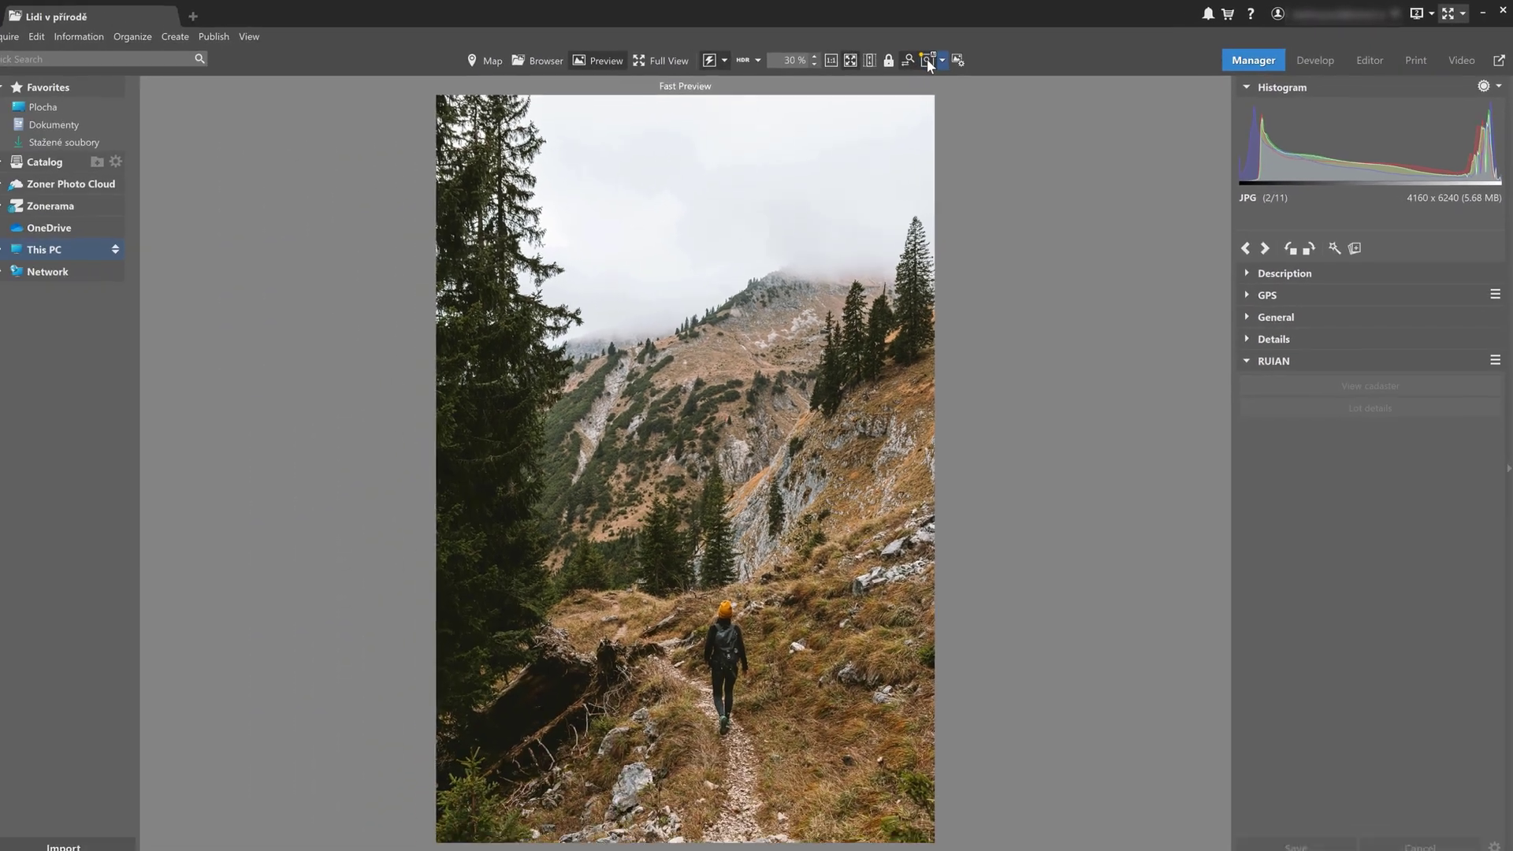
click(927, 58)
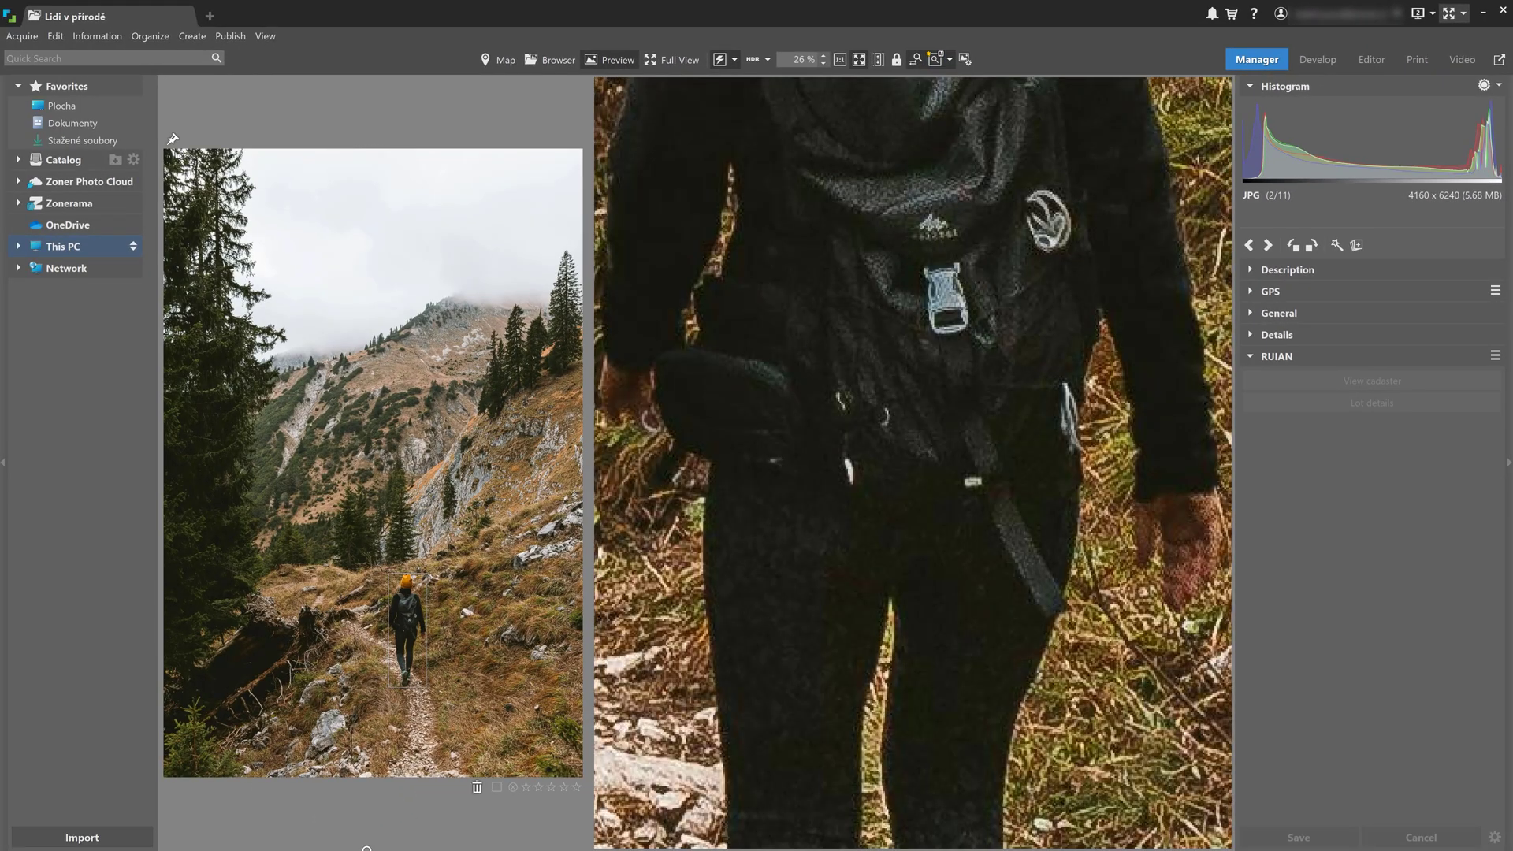
Step: Show people close-ups for the cliff, ridge, runner and fifth hiking photos
mouse_move(366, 847)
click(473, 795)
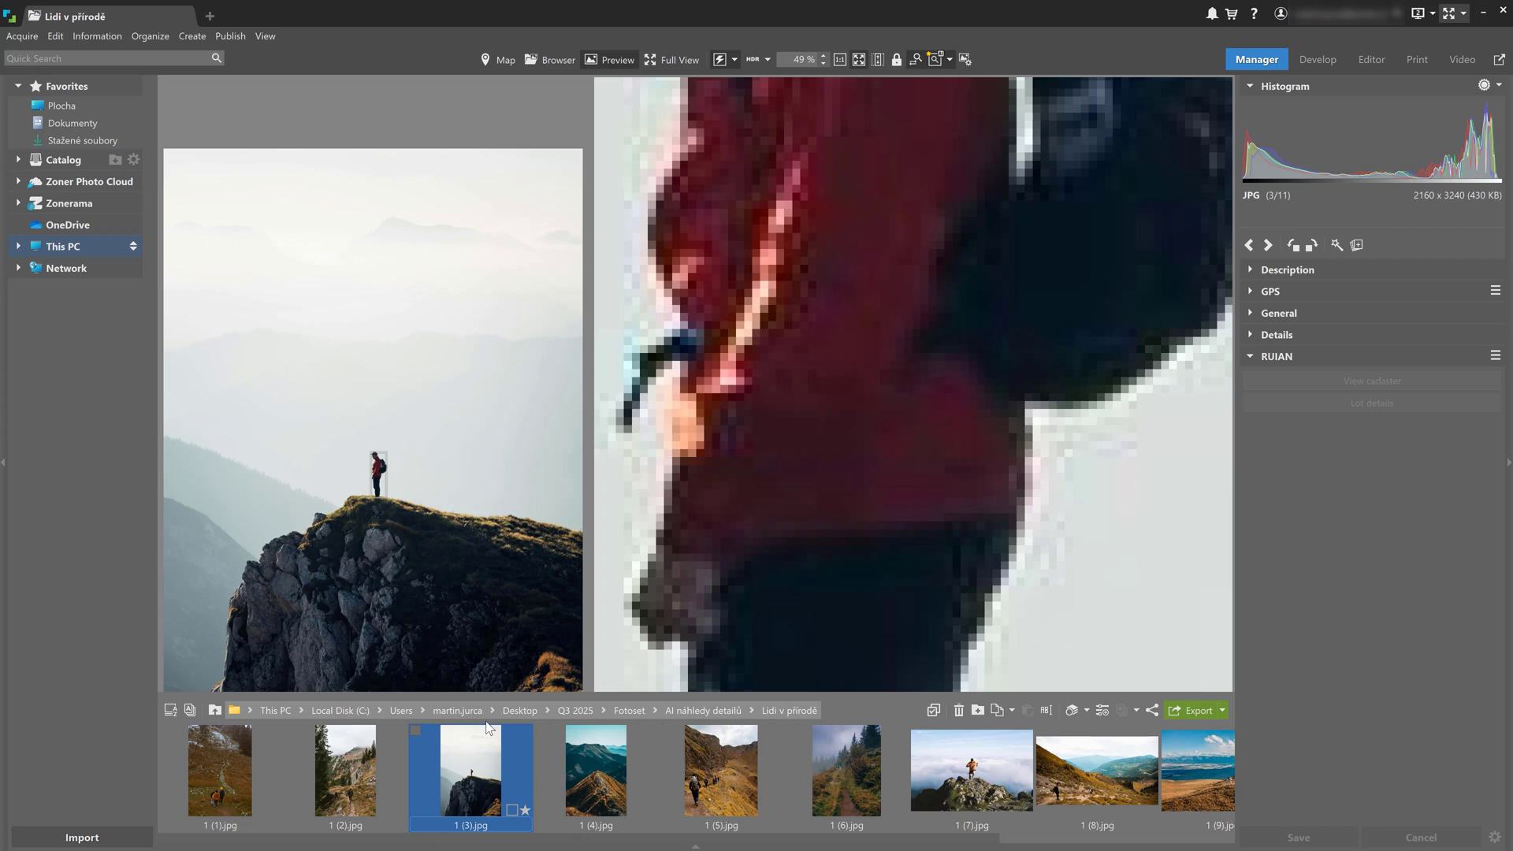
mouse_move(695, 841)
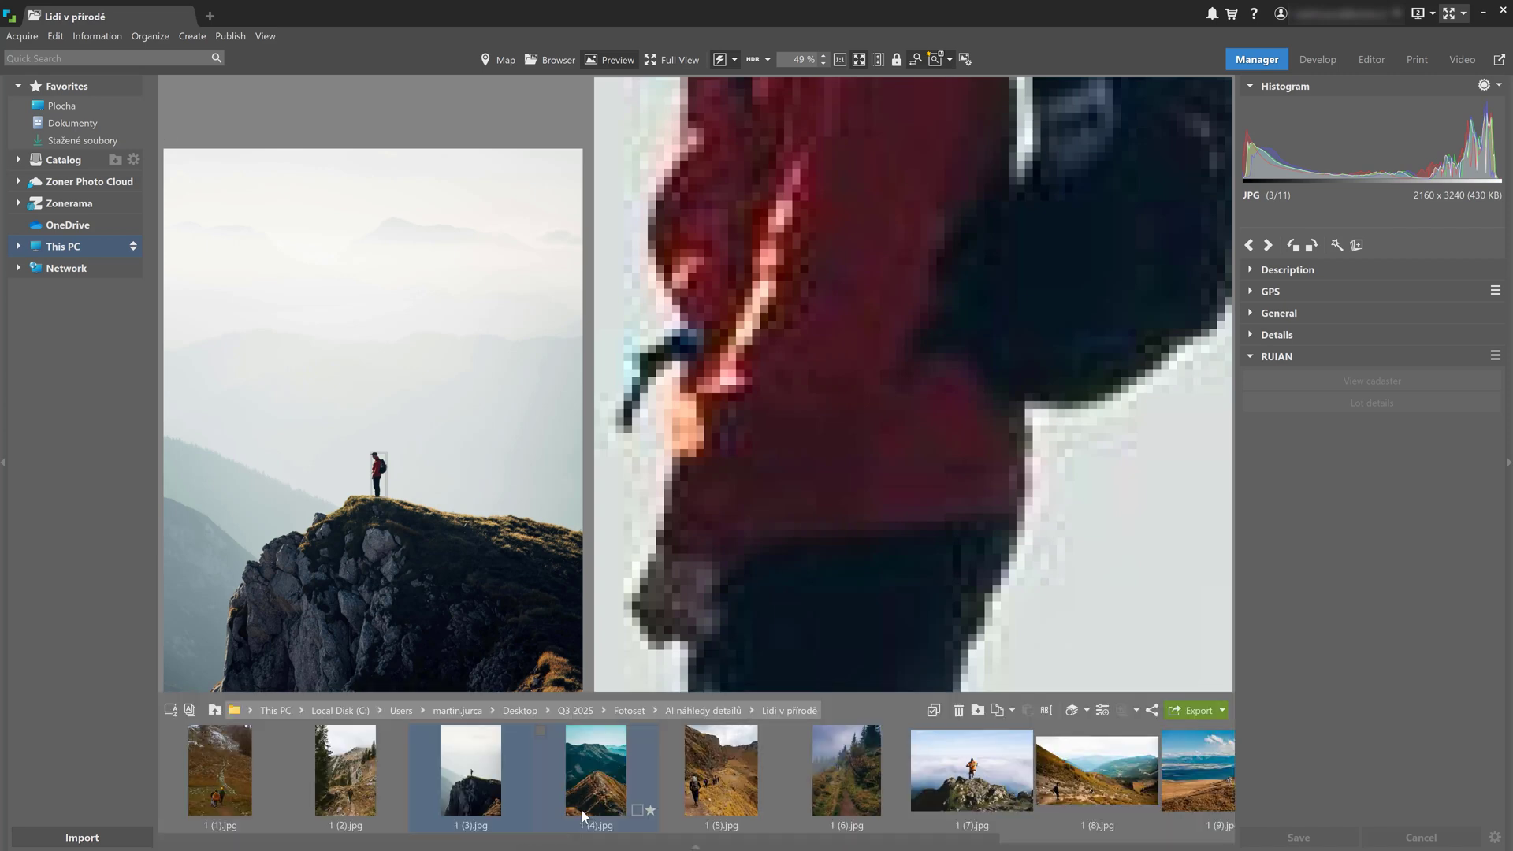
click(627, 783)
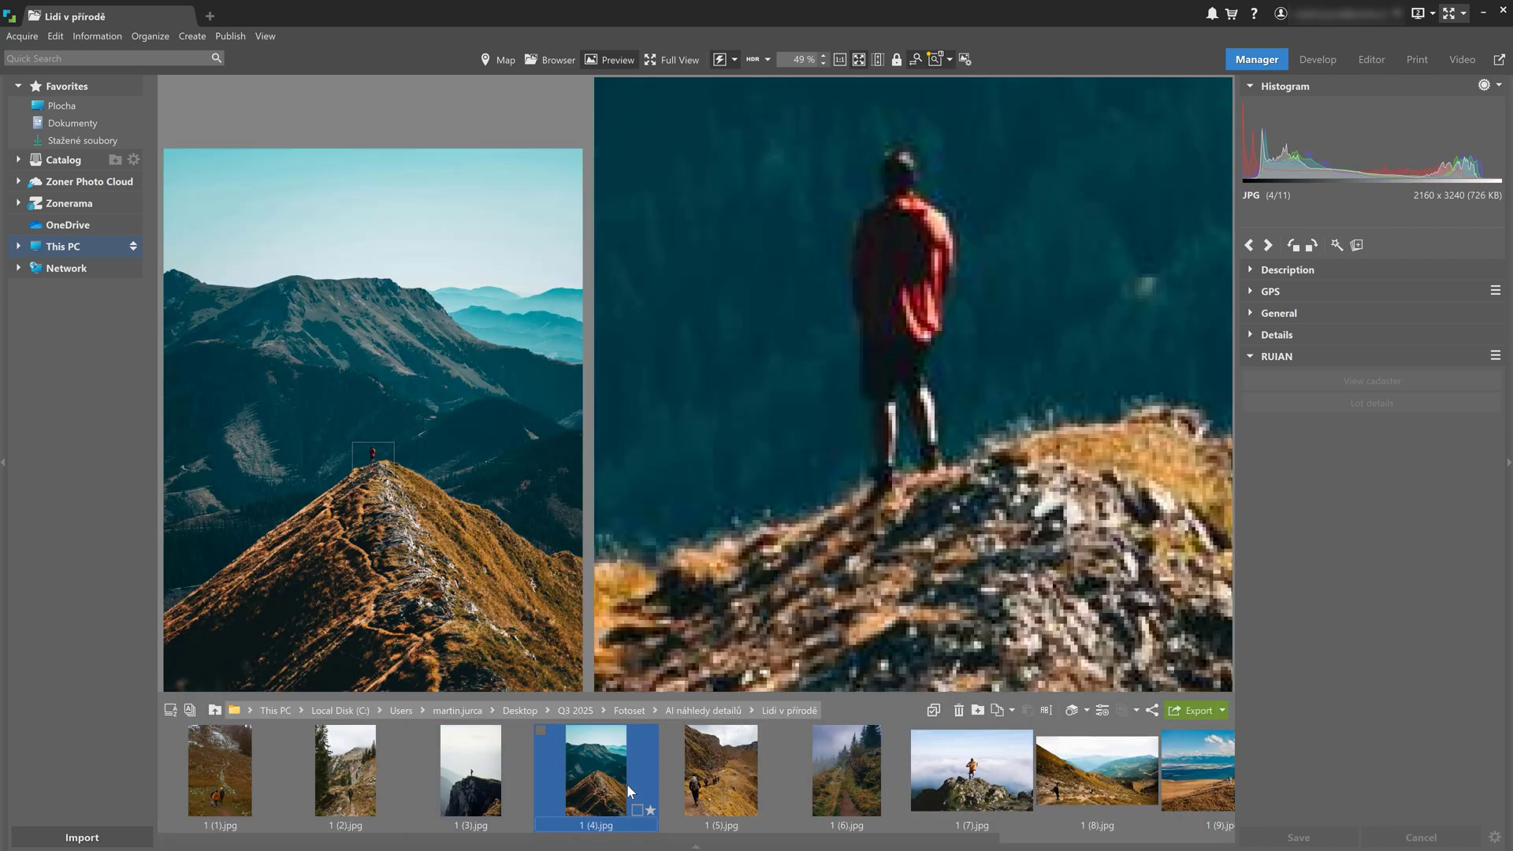
click(980, 765)
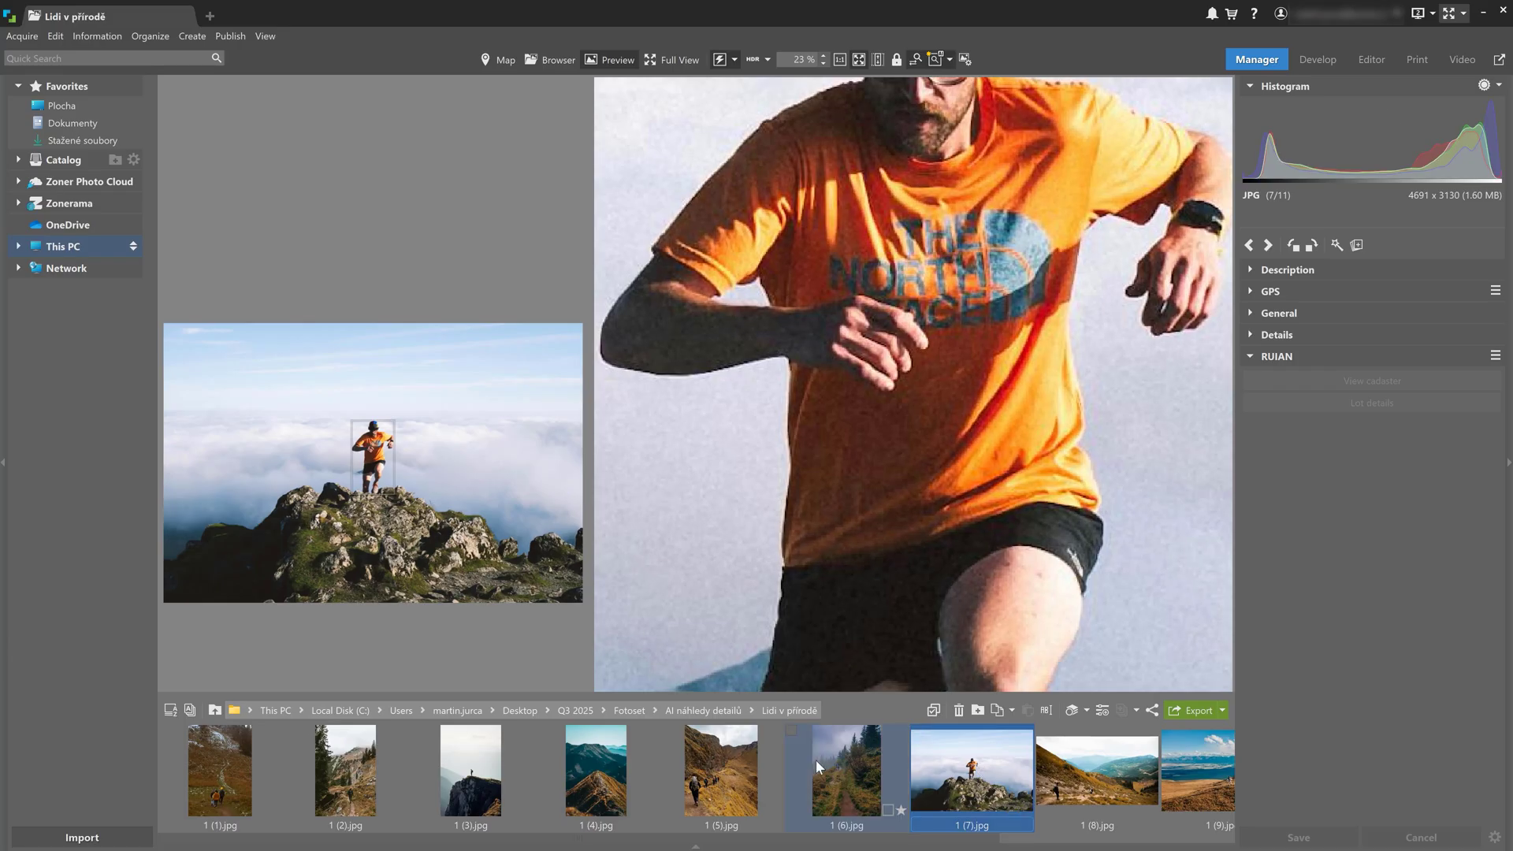
click(731, 755)
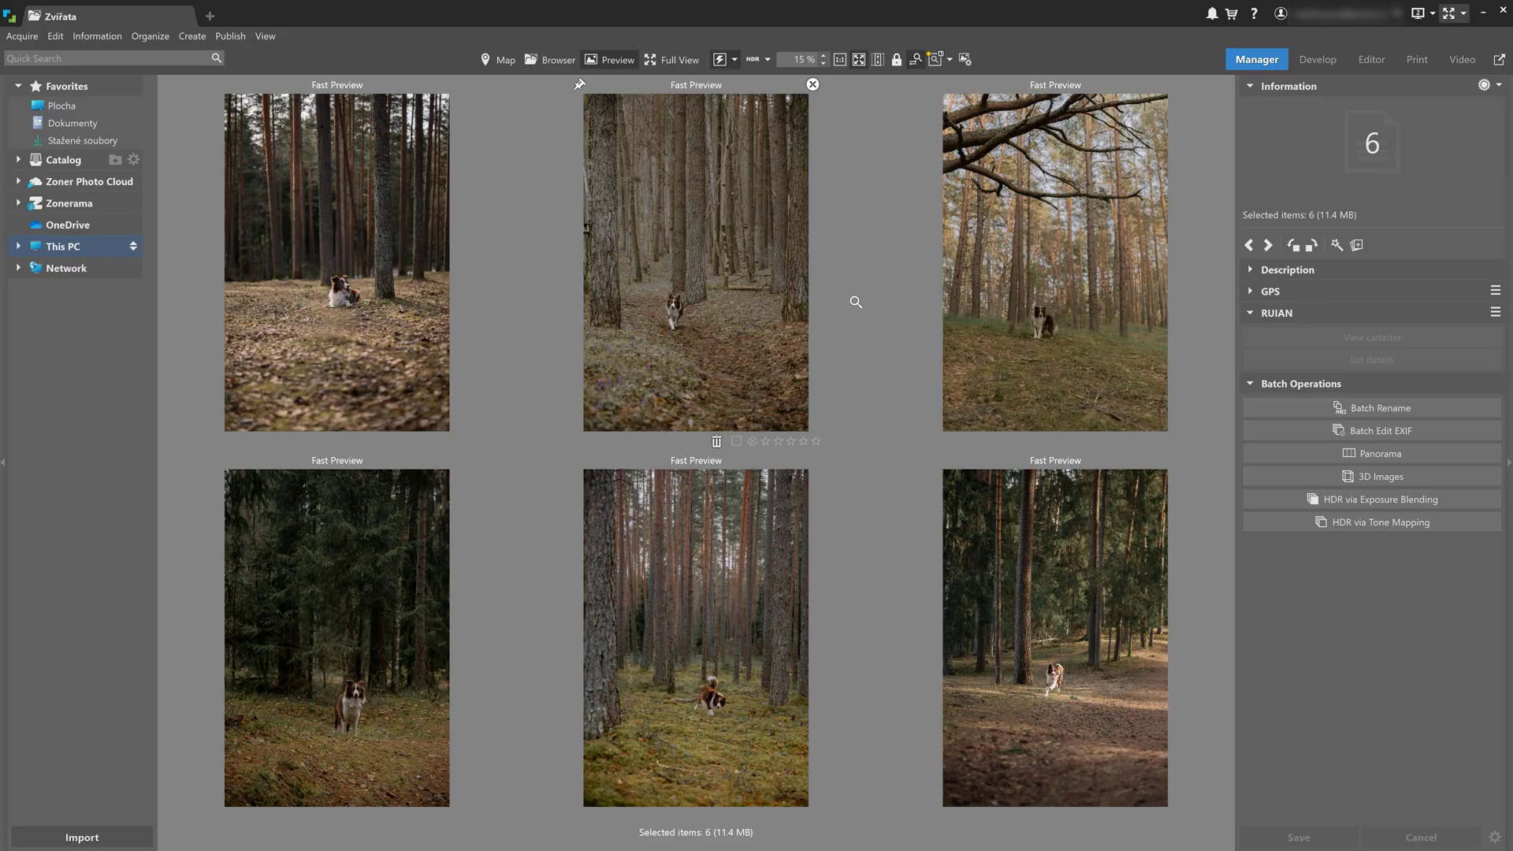
Step: Zoom all six Zvířata photos onto their dog with Animals close-ups, panning them together
click(936, 59)
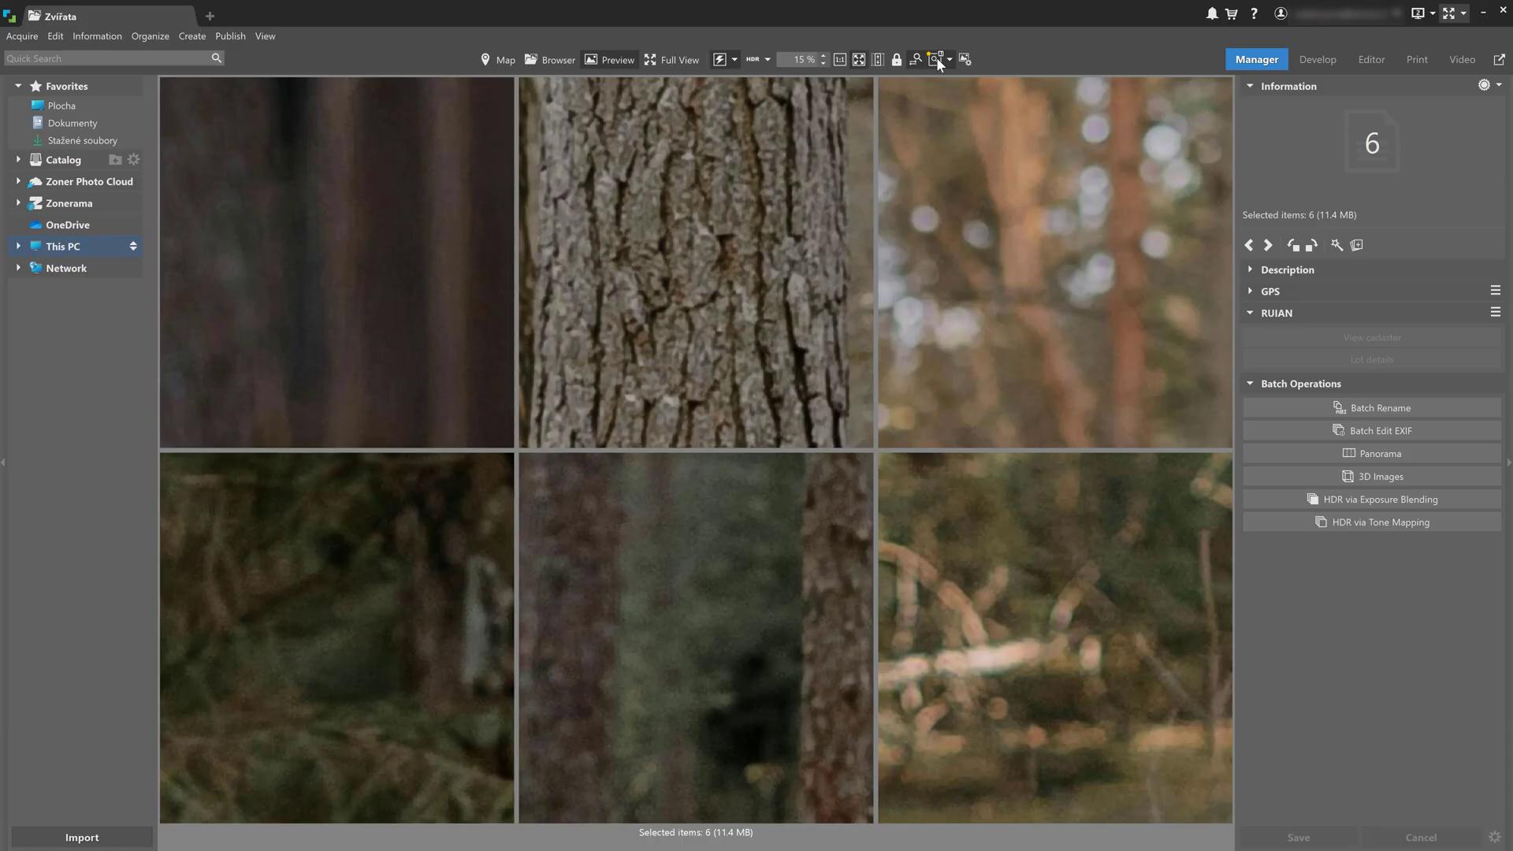
click(949, 58)
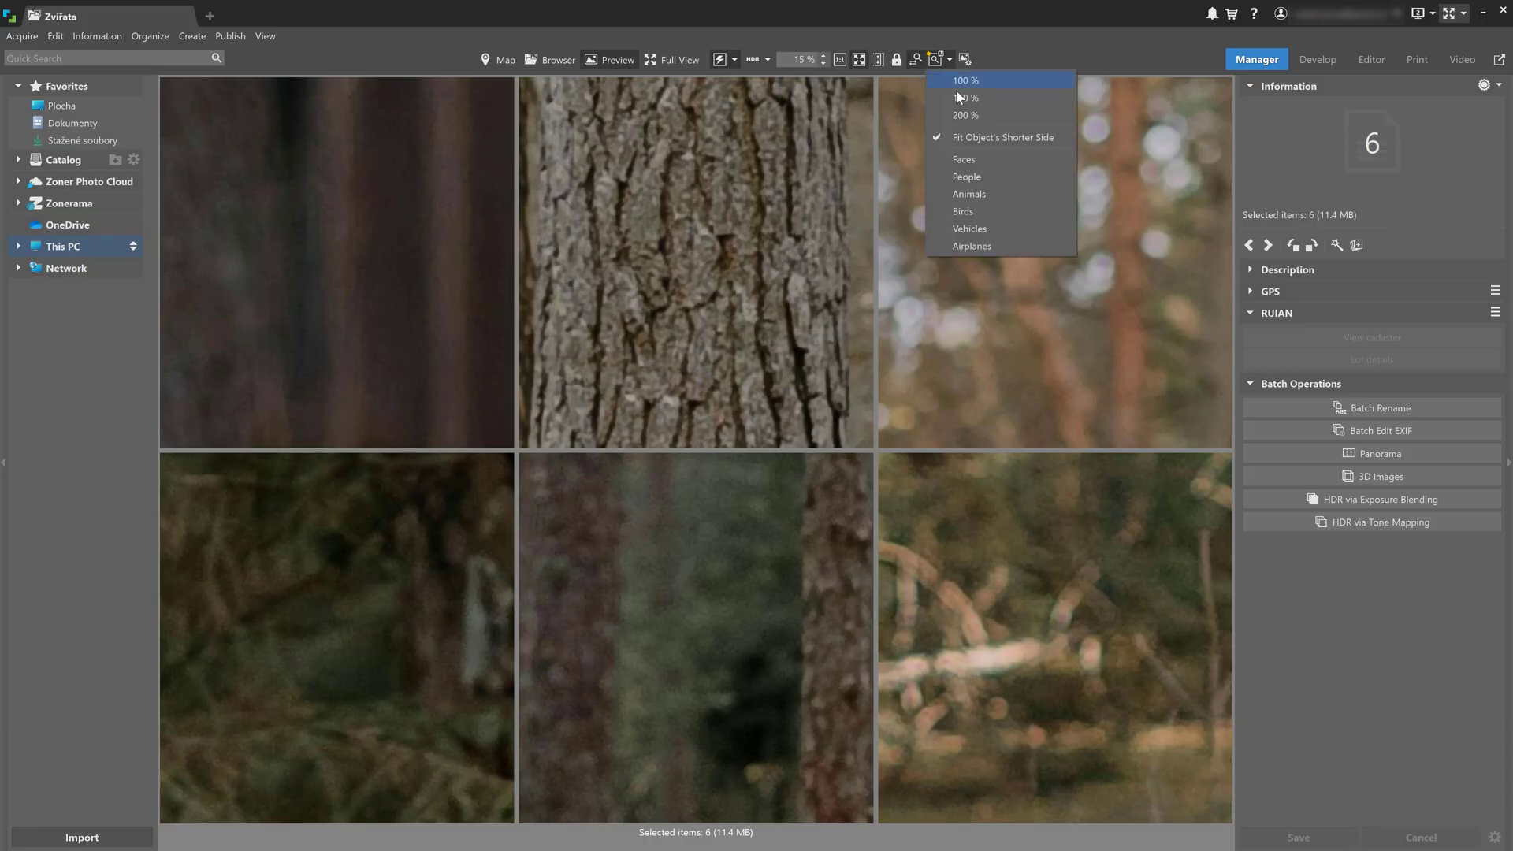
click(969, 192)
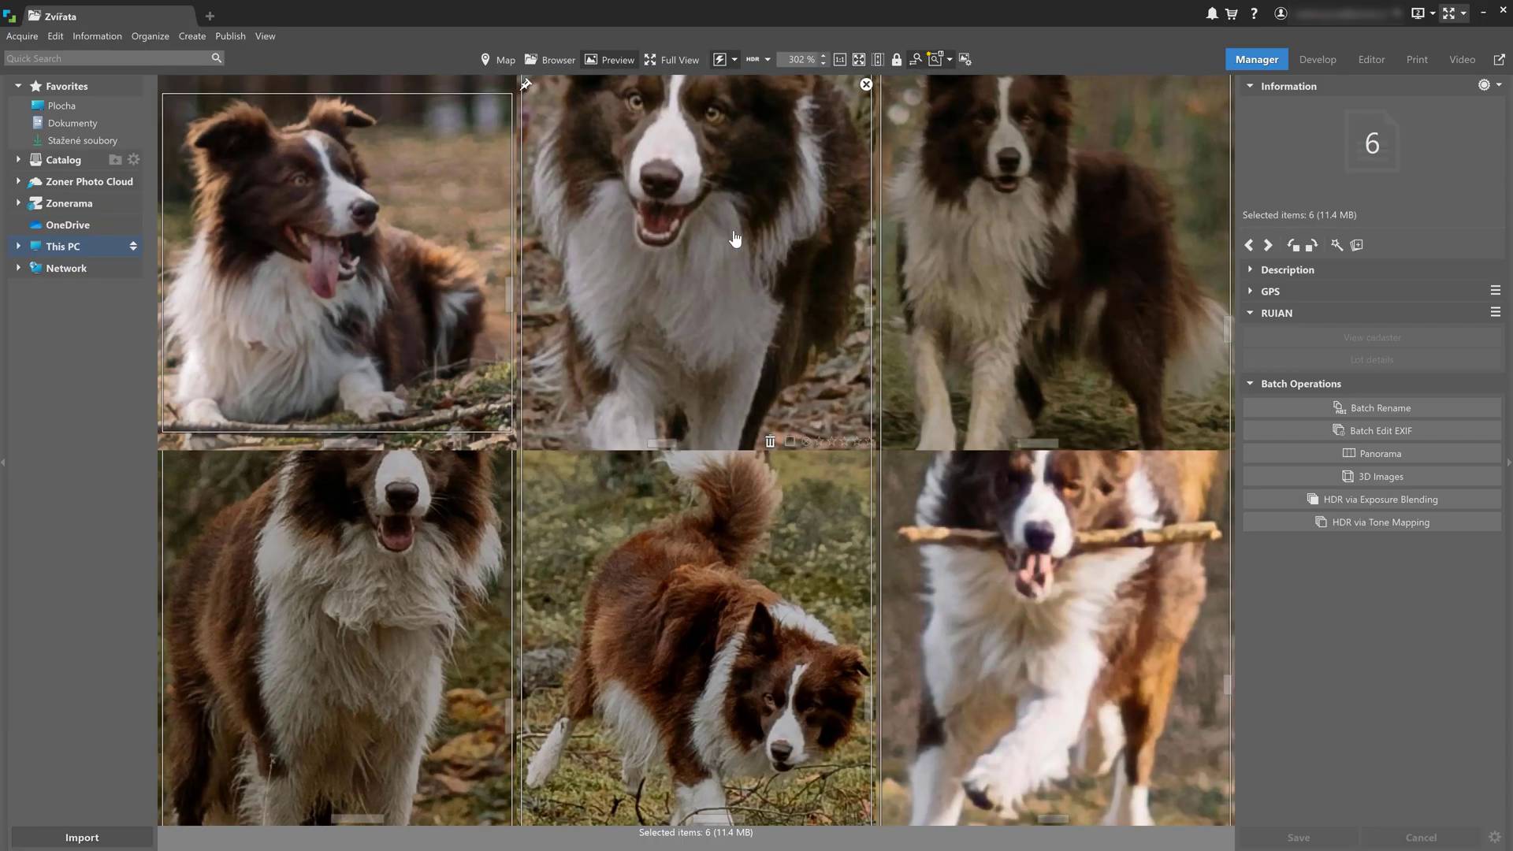
drag(732, 239, 570, 166)
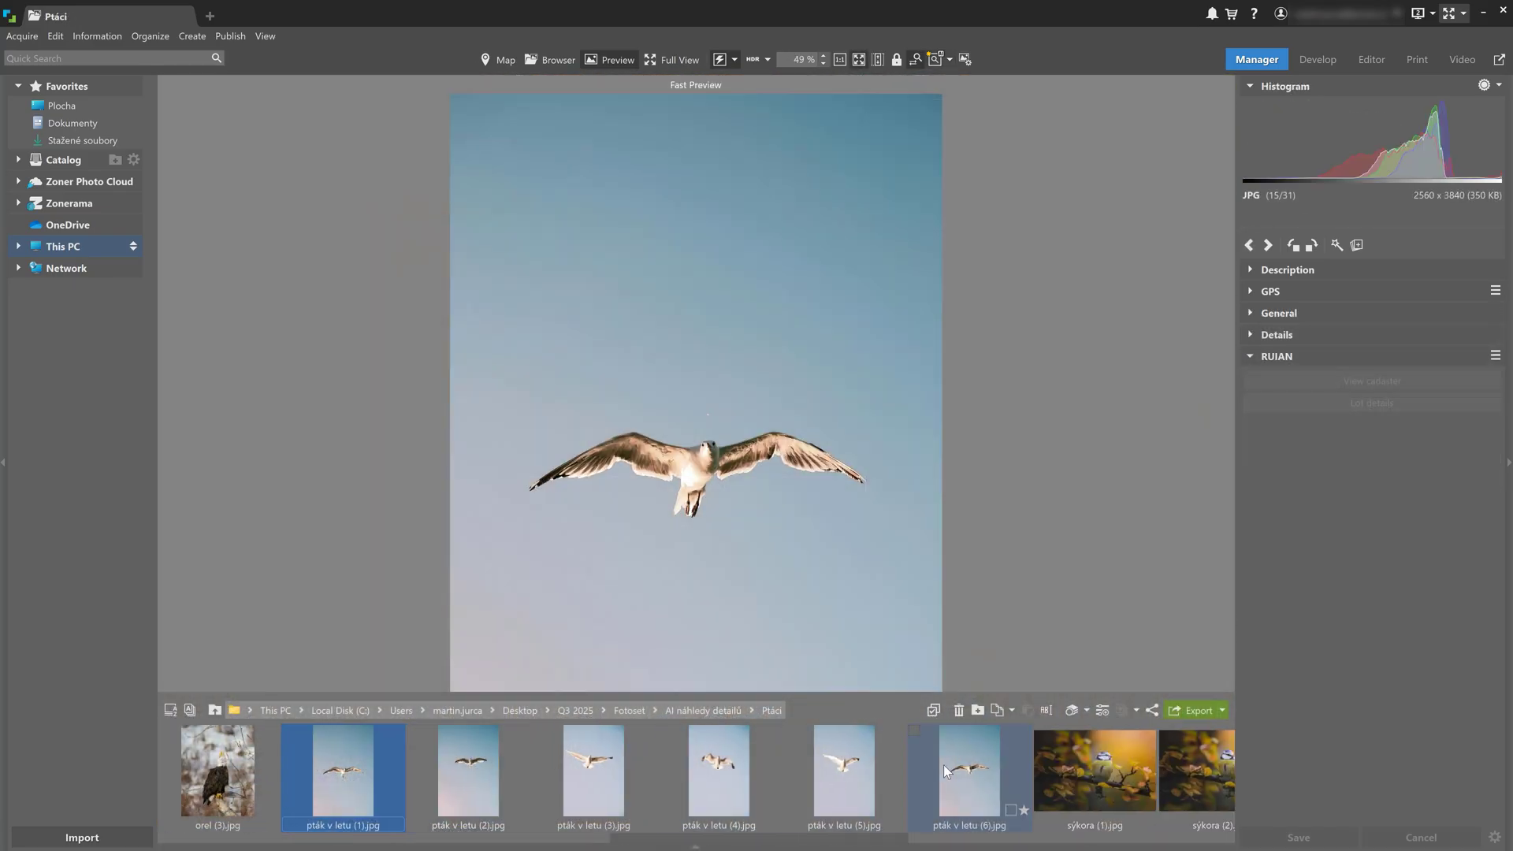
Step: Zoom all six flying-seagull shots onto their birds with Birds close-ups
shift+click(943, 765)
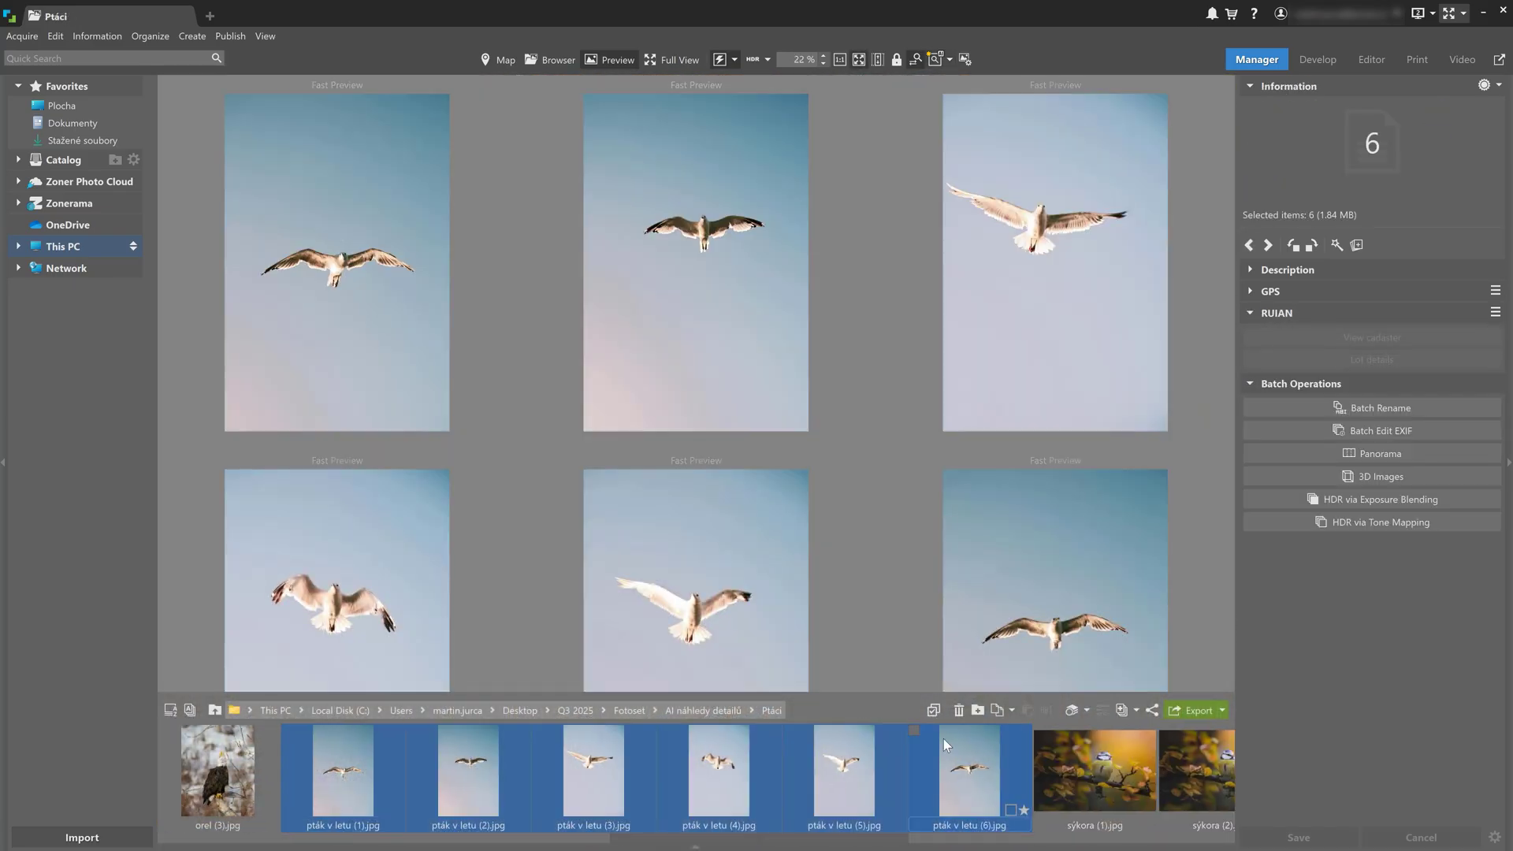
click(946, 59)
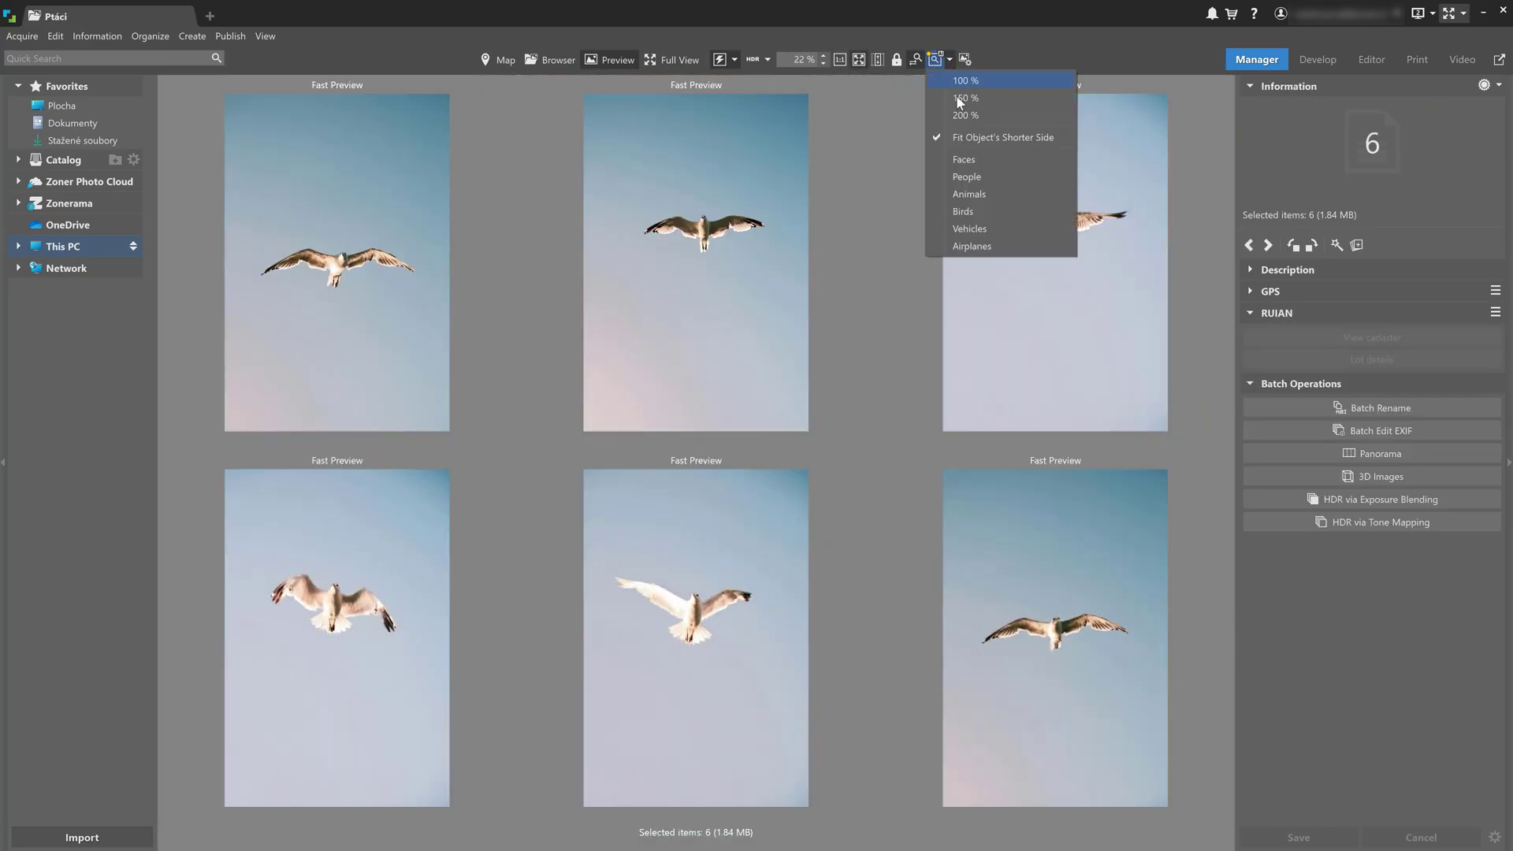
click(971, 207)
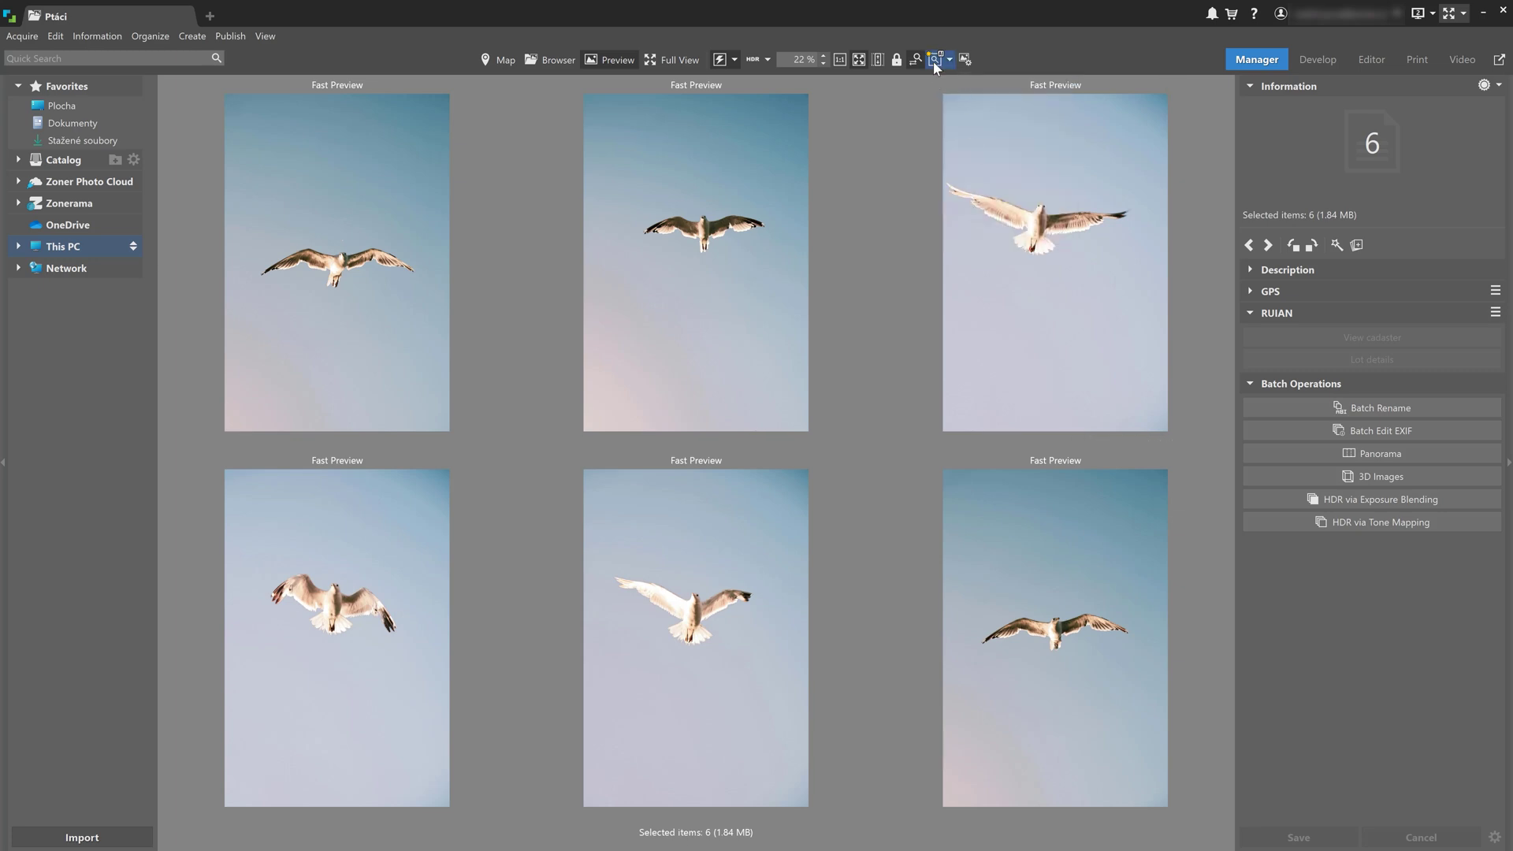
click(935, 62)
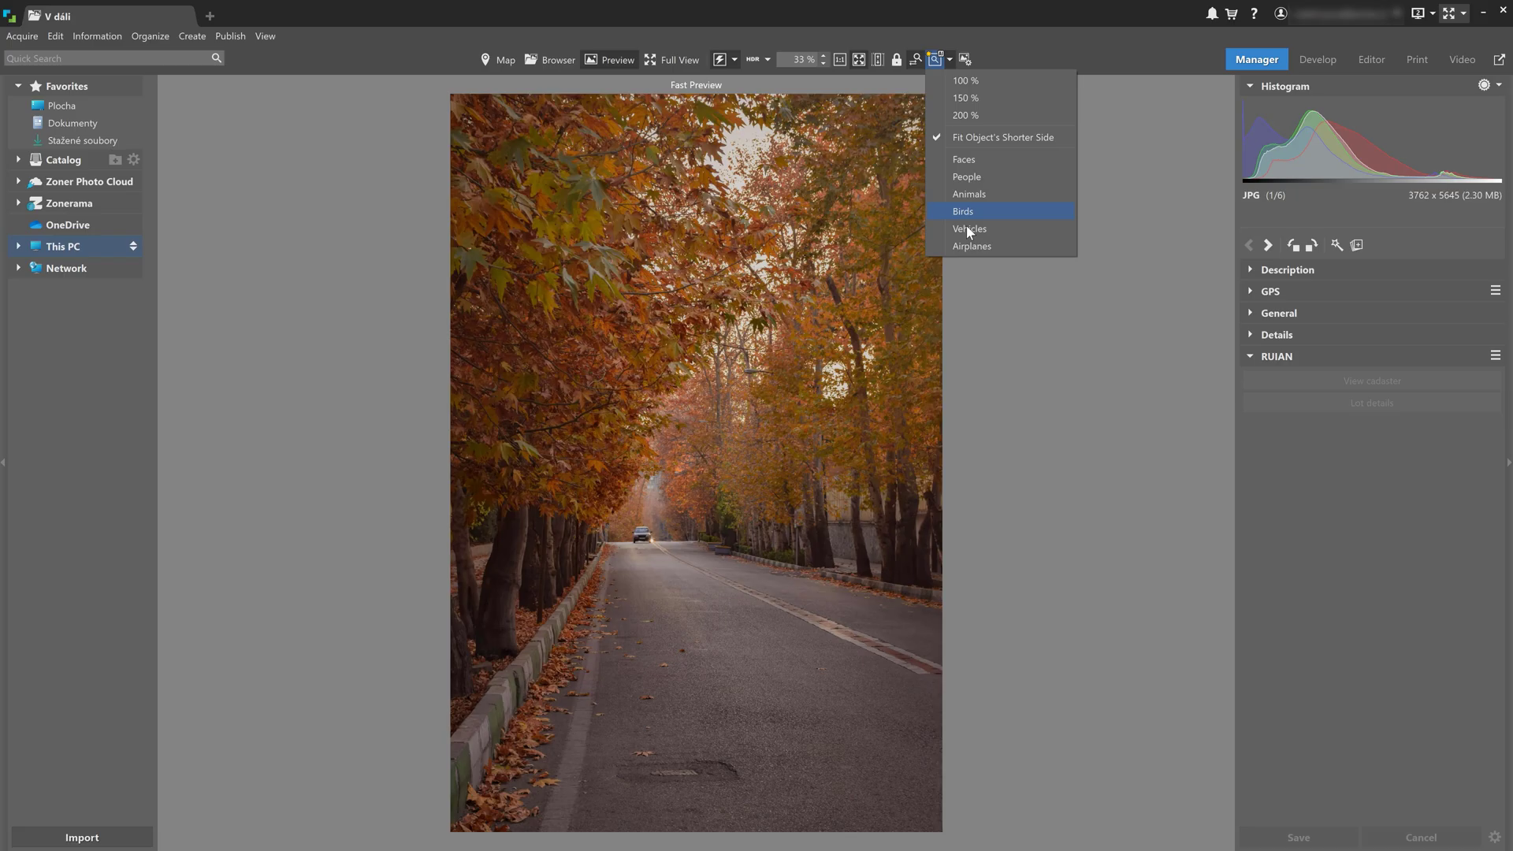
Step: Show Vehicles close-ups of distant cars in photos 1 (2)–1 (4), then return to Auto-Moto-Letadla
click(966, 227)
click(933, 59)
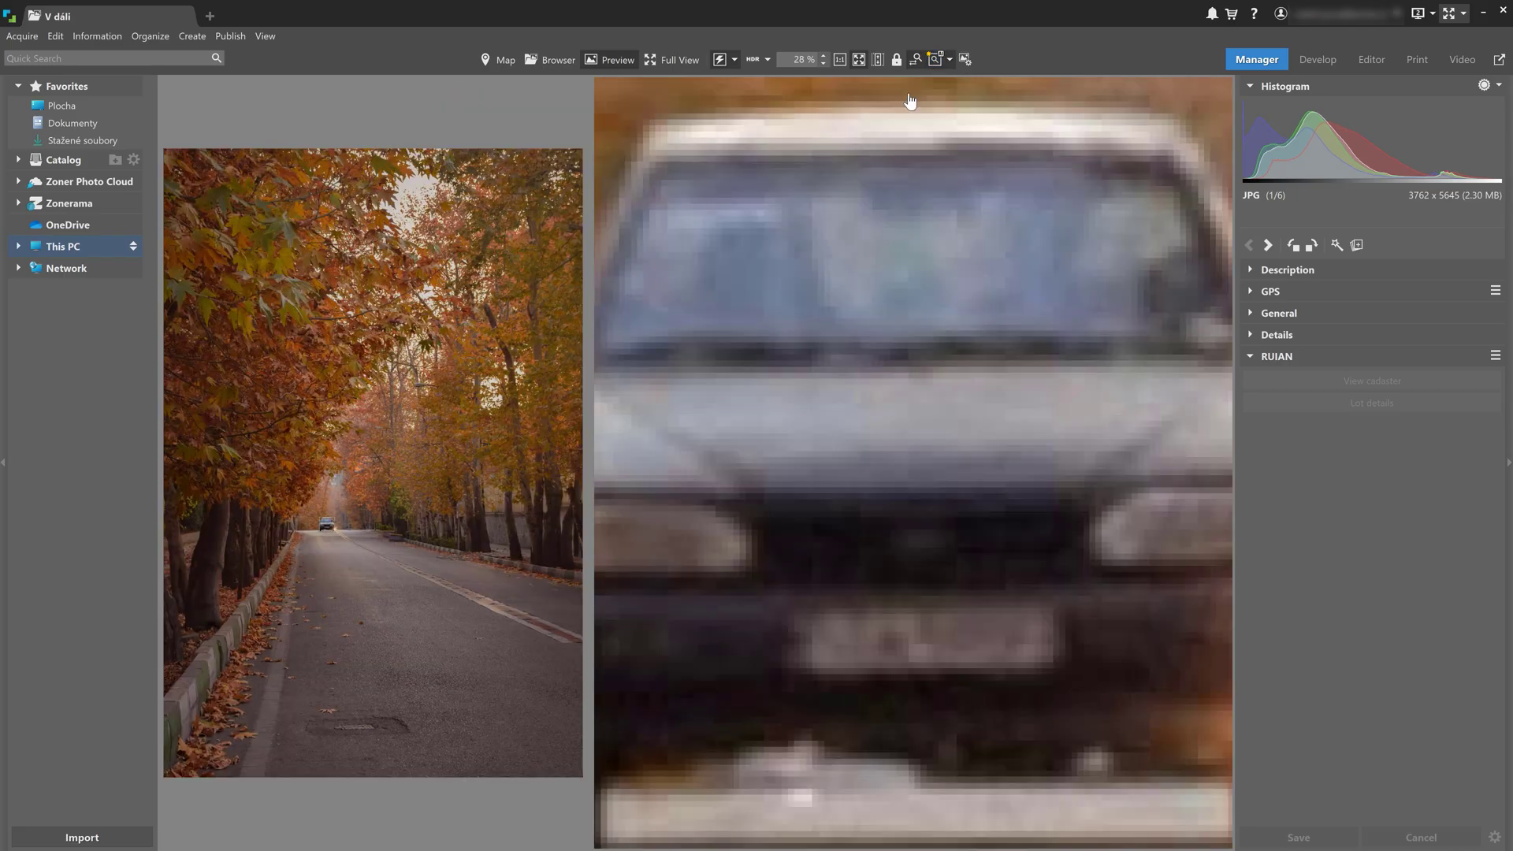
click(335, 791)
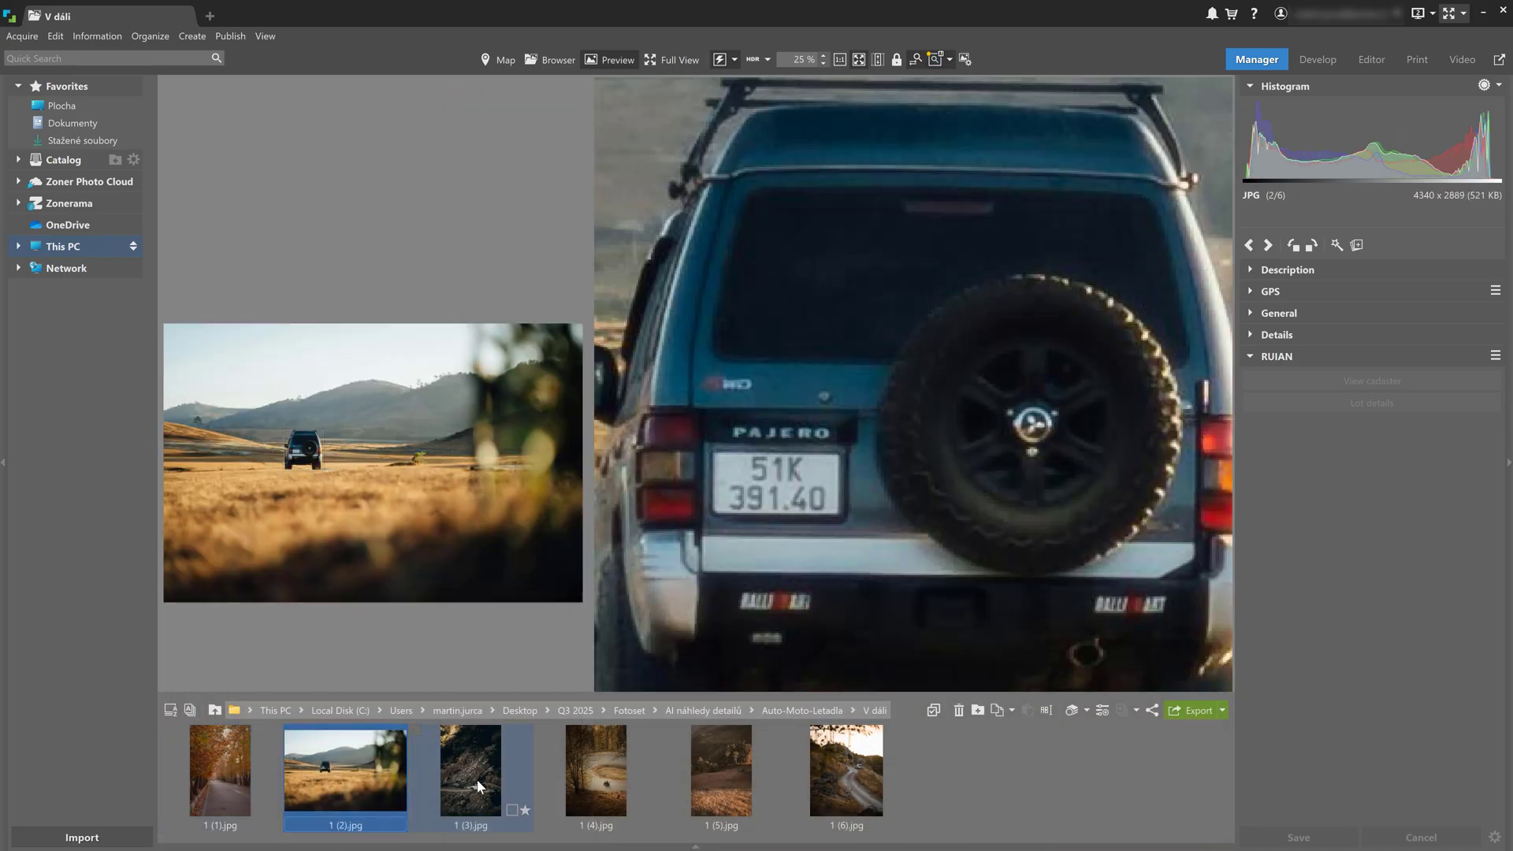
click(477, 778)
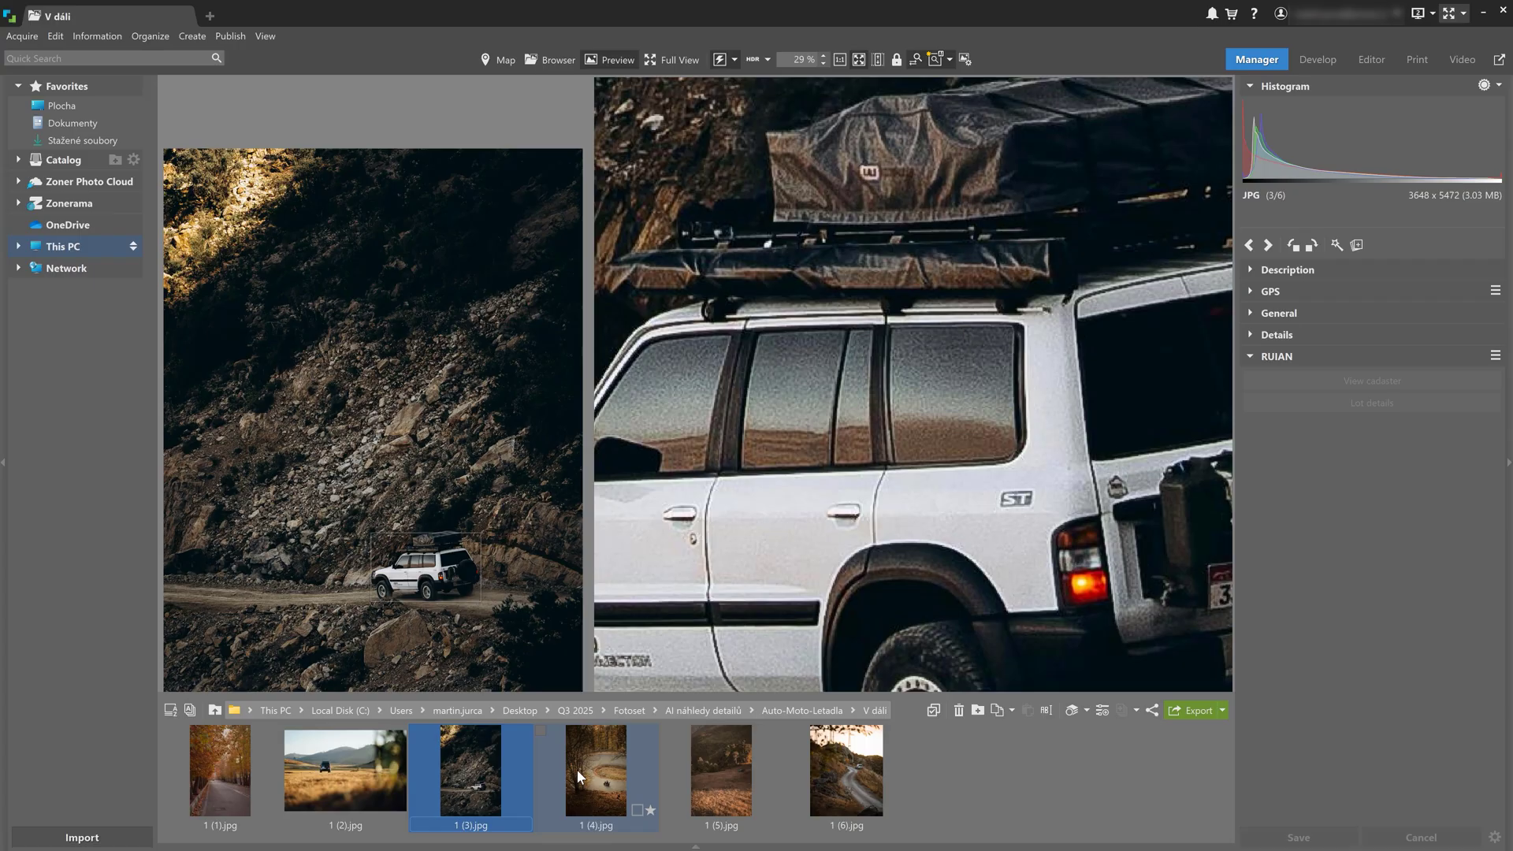
click(591, 769)
key(BackSpace)
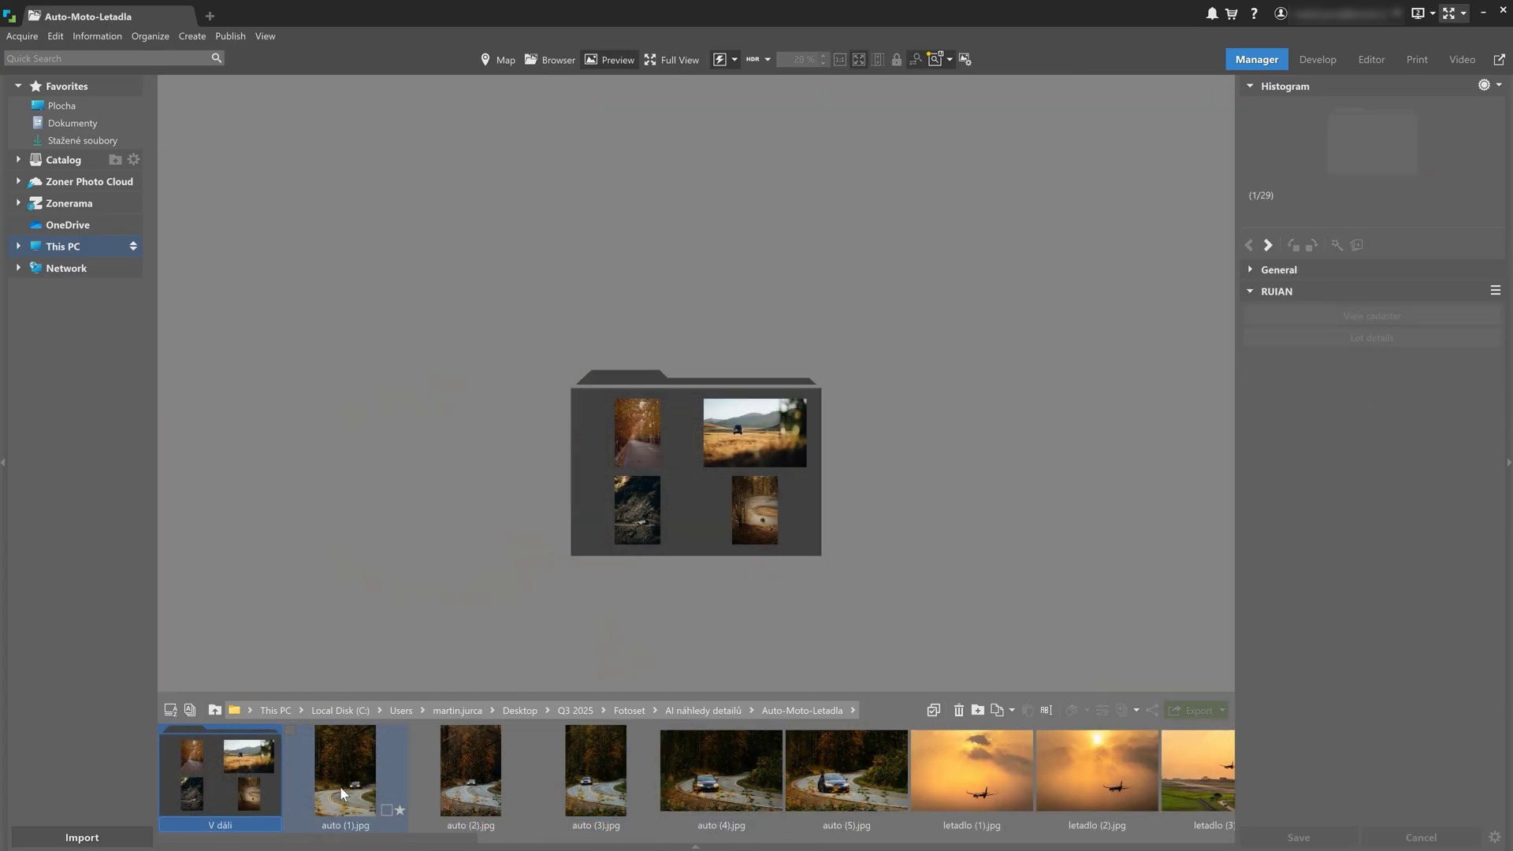
Step: Apply Vehicles close-ups to the five car photos auto (1)–(5)
click(342, 794)
shift+click(846, 777)
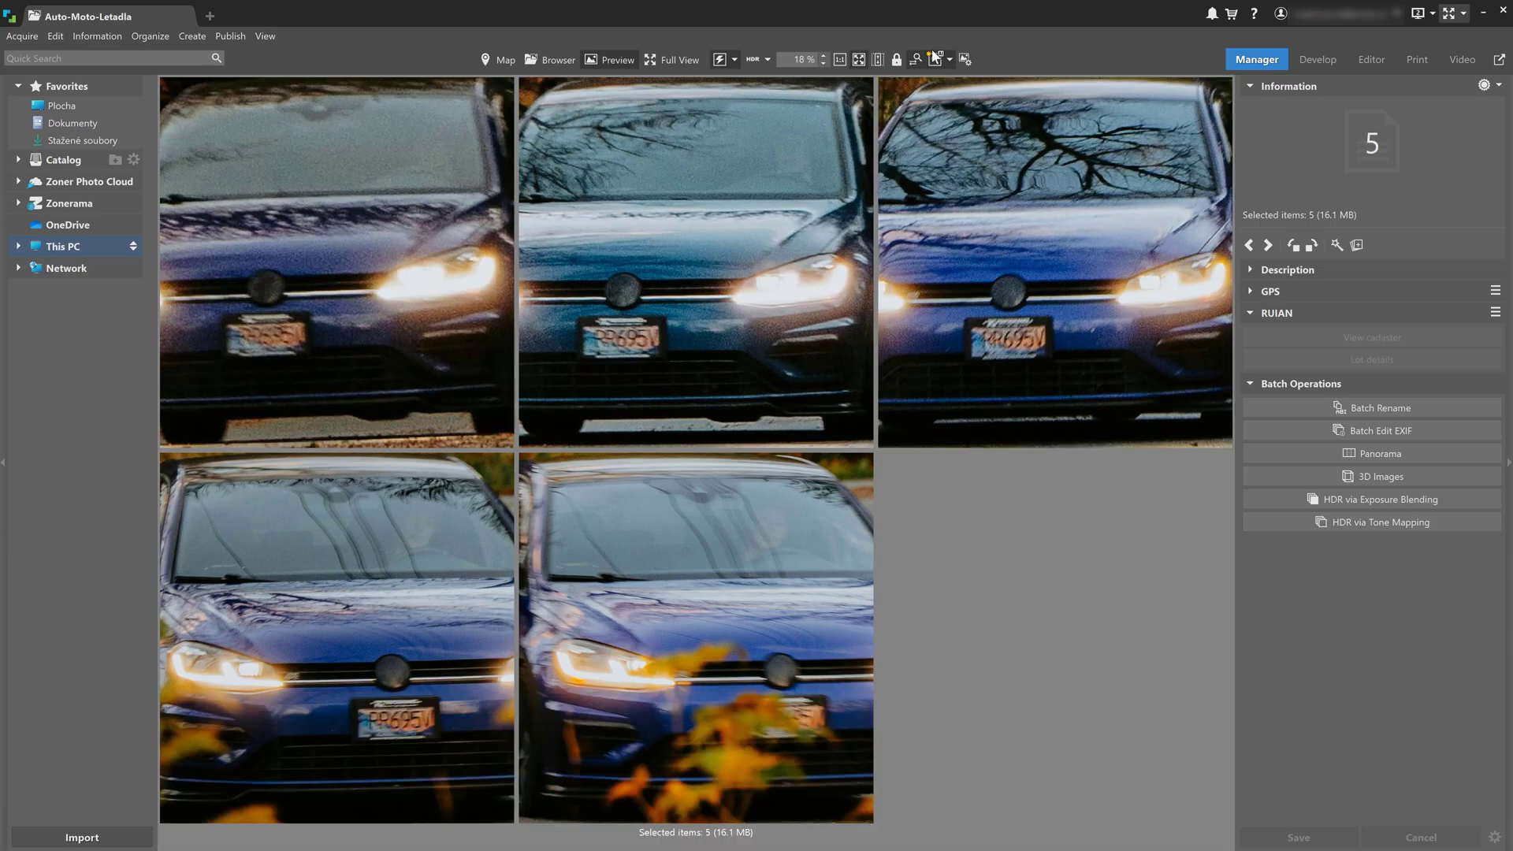
click(950, 59)
click(968, 228)
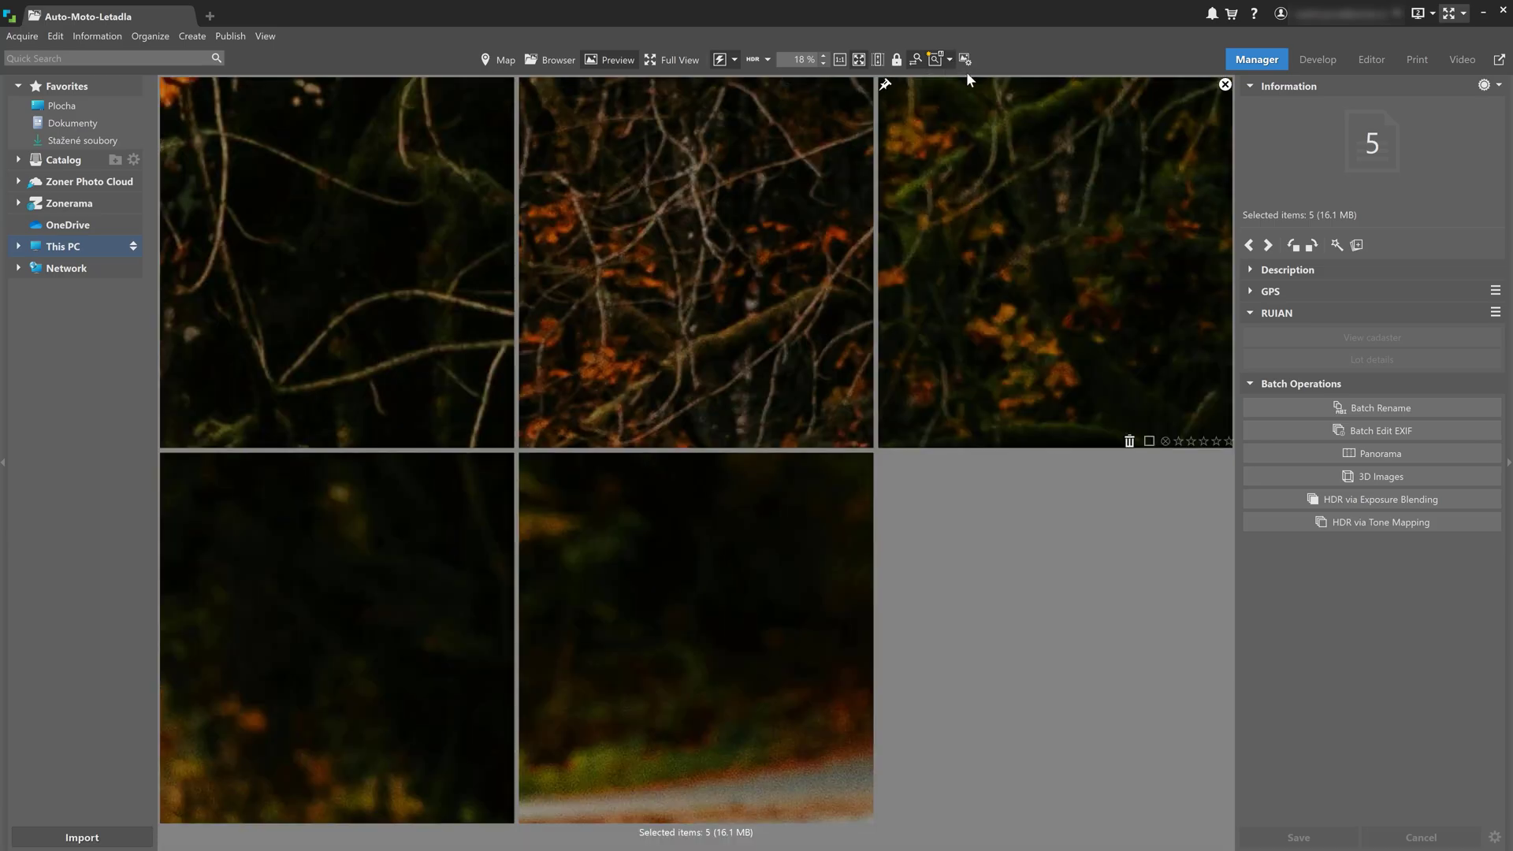
Step: Compare three landing-airplane shots as vehicle close-ups, panning them together
click(949, 58)
click(981, 247)
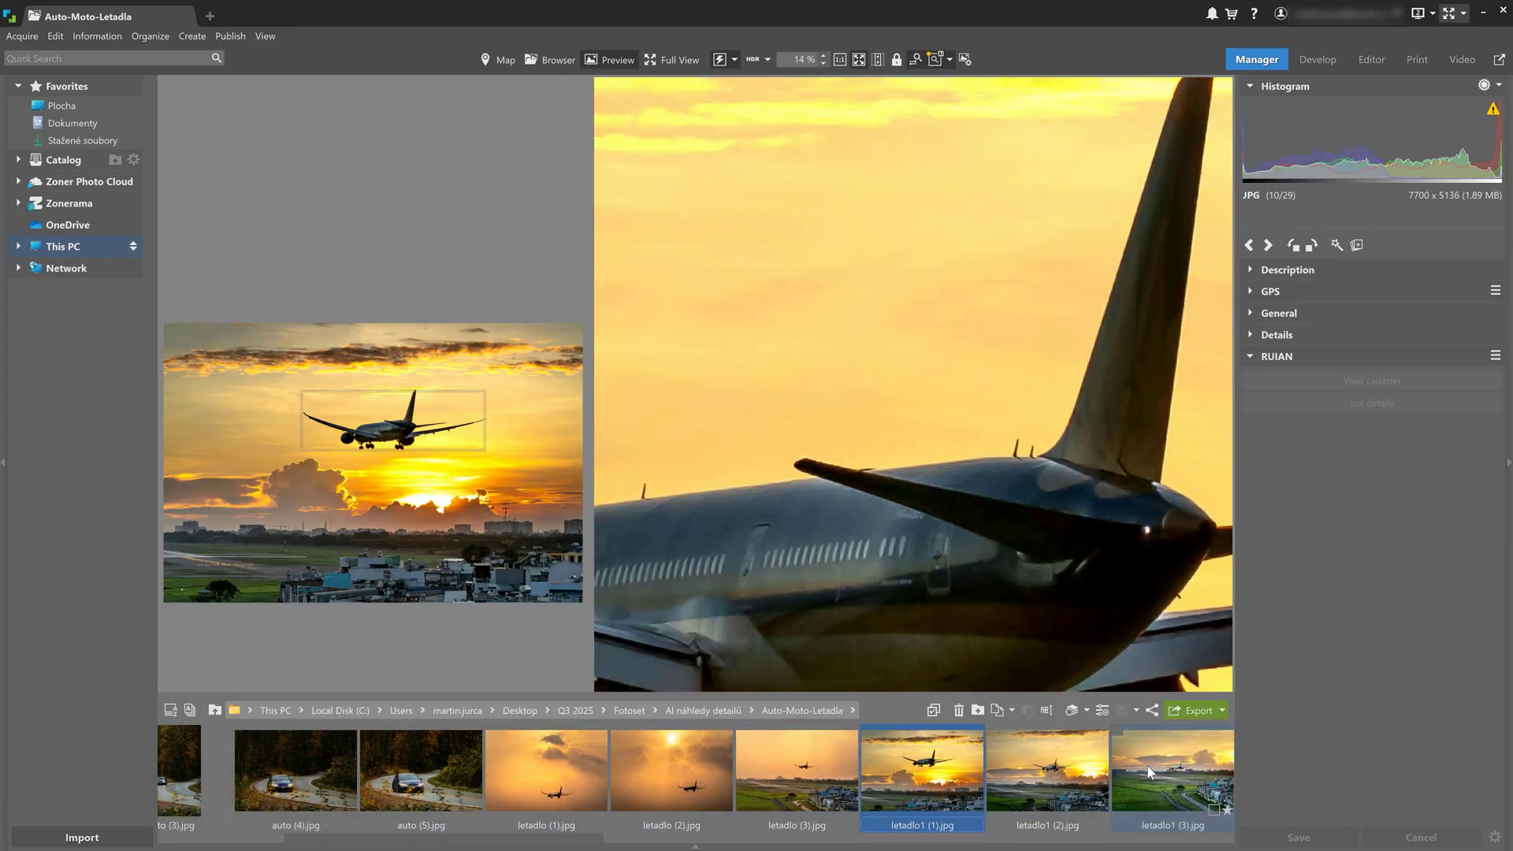
shift+click(1149, 773)
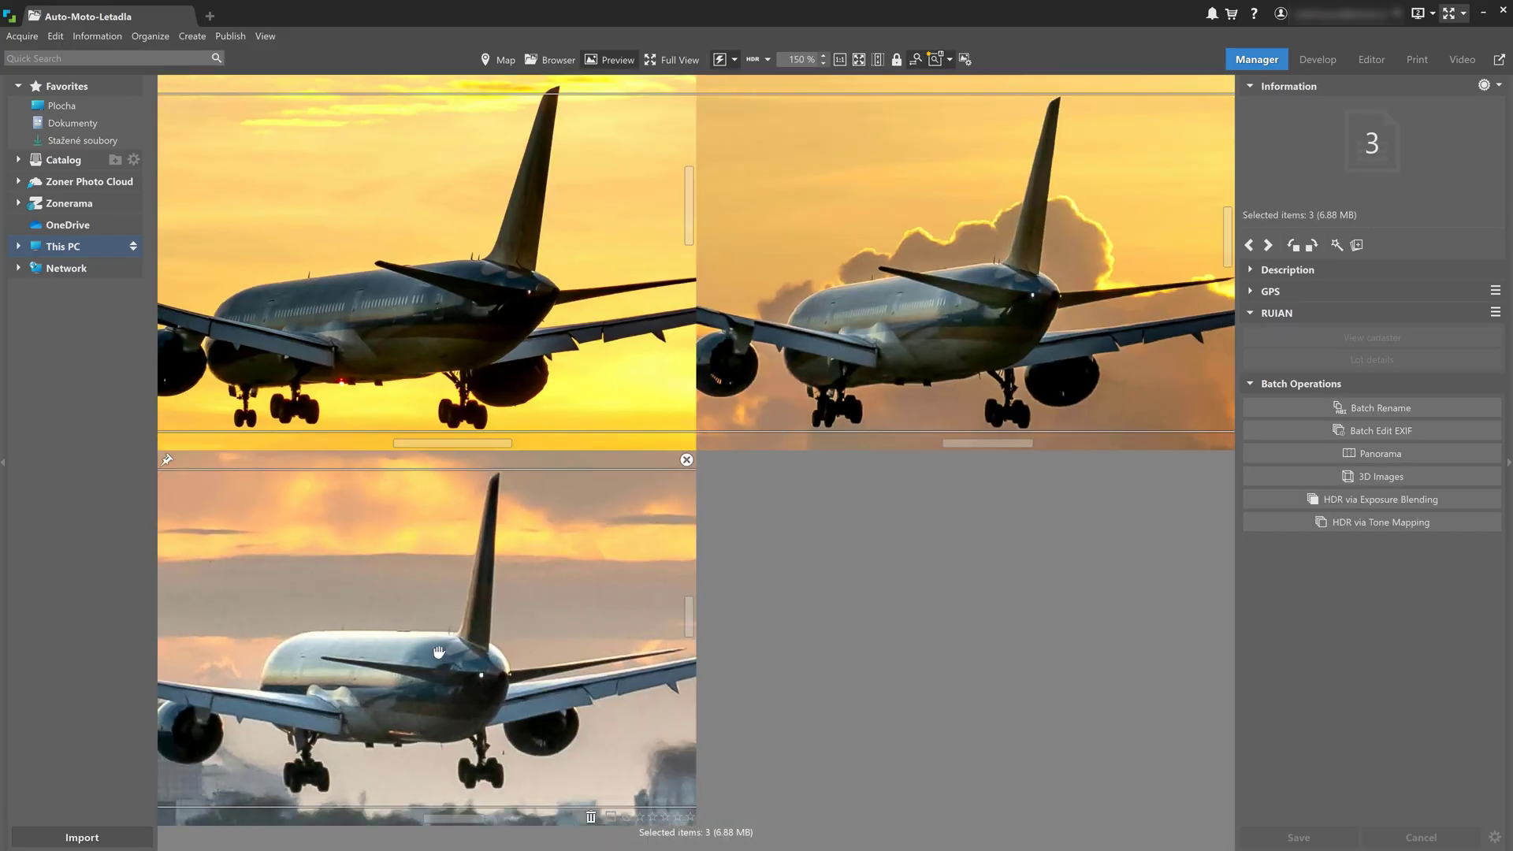
scroll(444, 659, up, 5)
drag(670, 617, 486, 631)
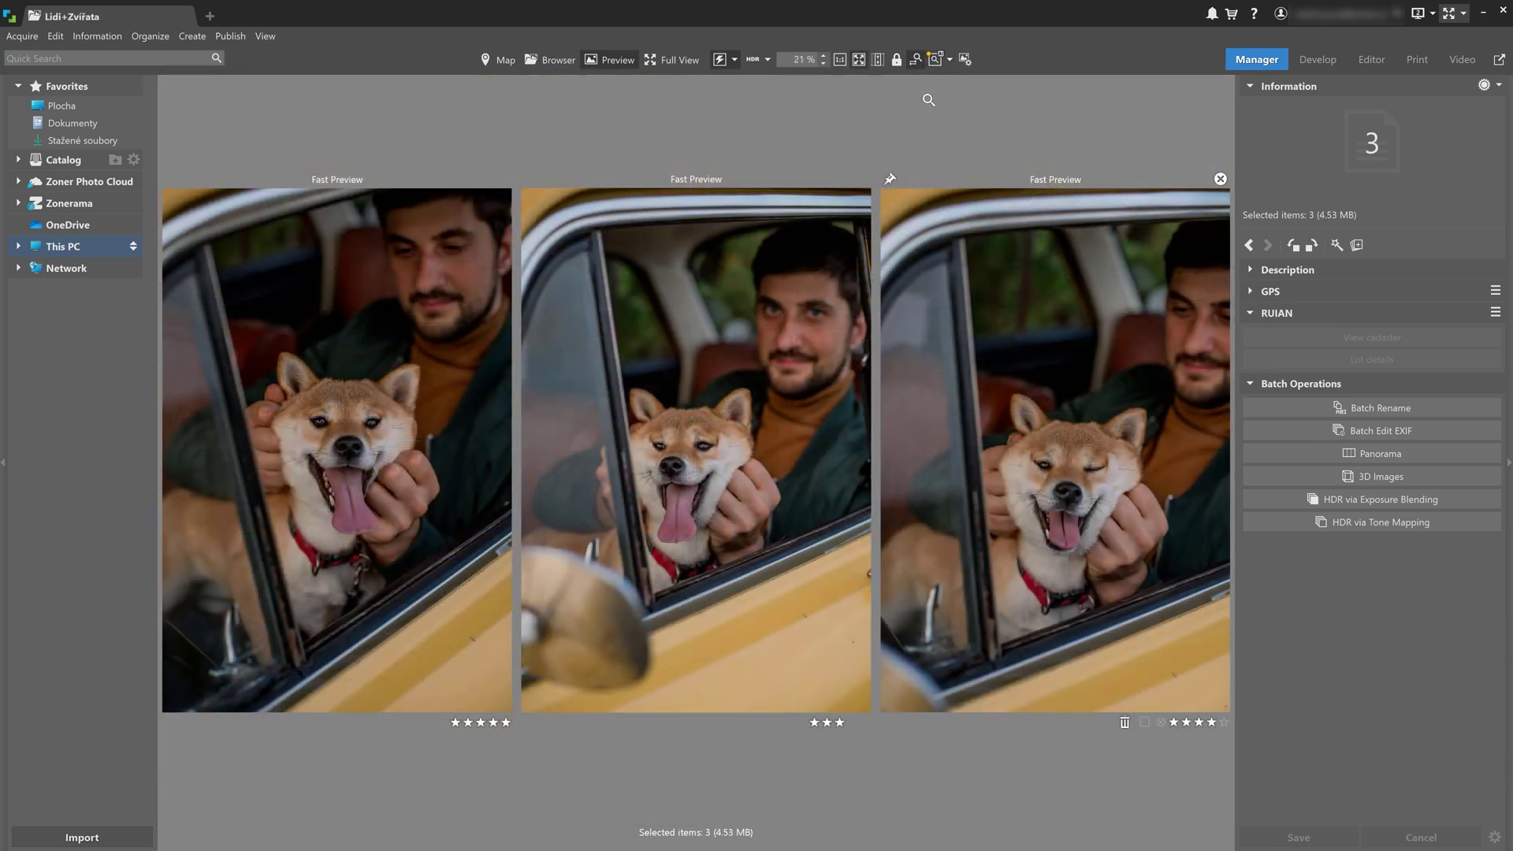
Step: Apply combined Faces and Animals close-ups to the three man-and-dog photos
click(949, 60)
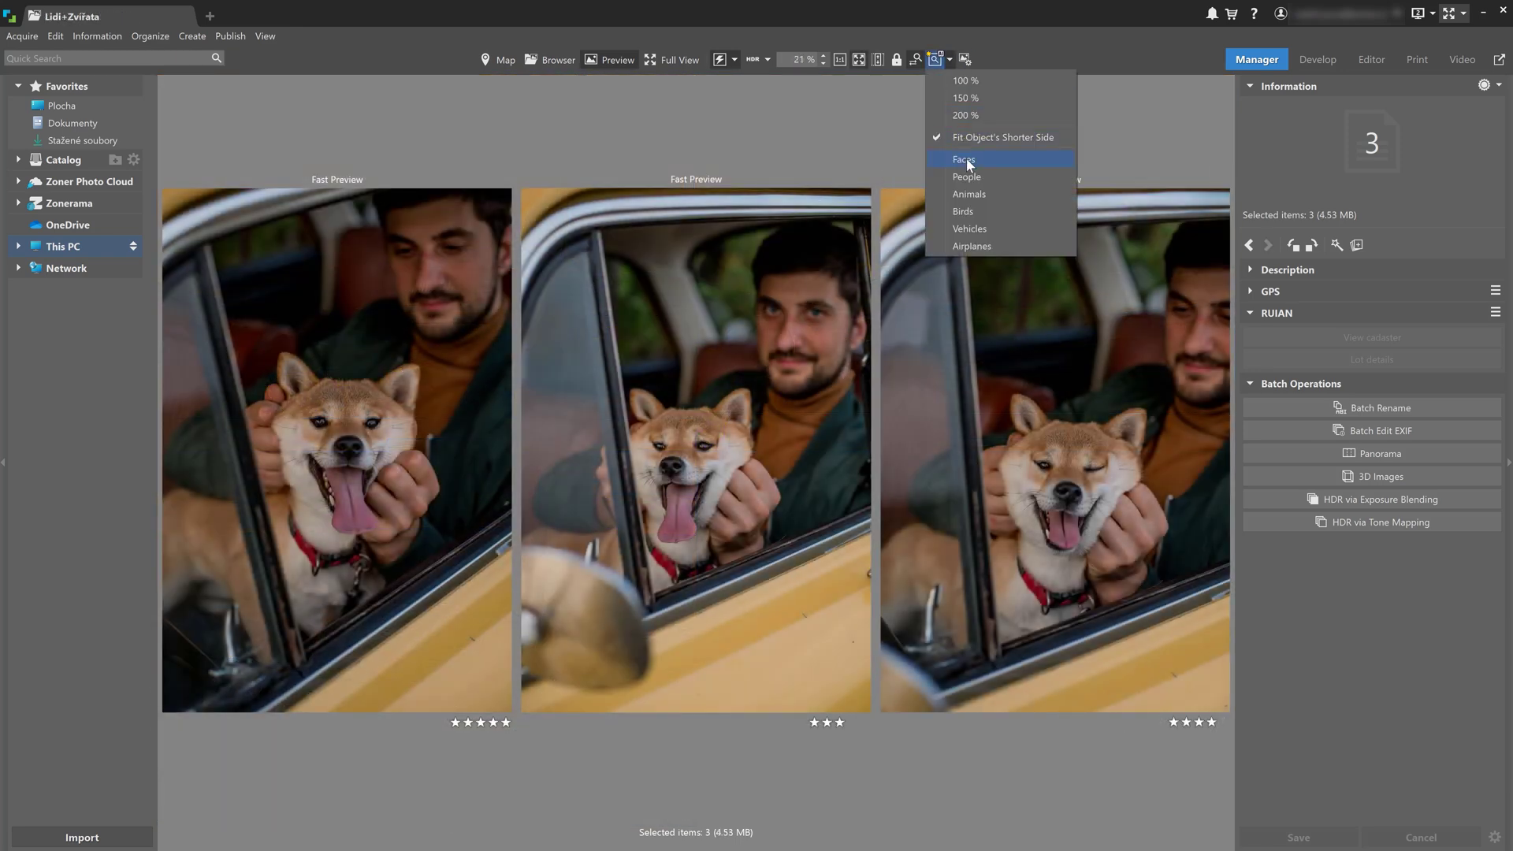
click(968, 163)
click(952, 59)
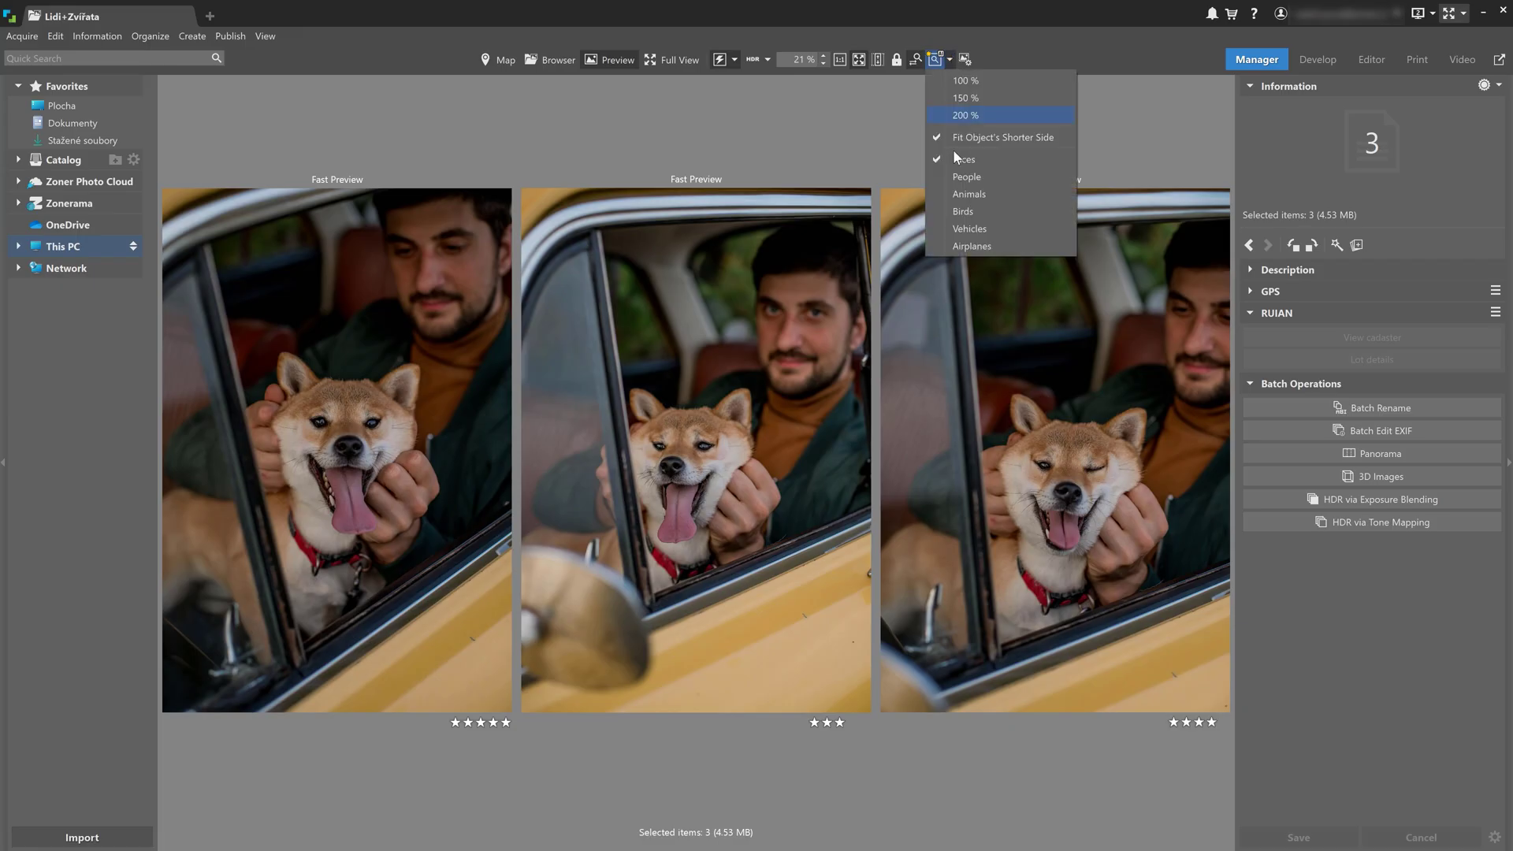
click(973, 192)
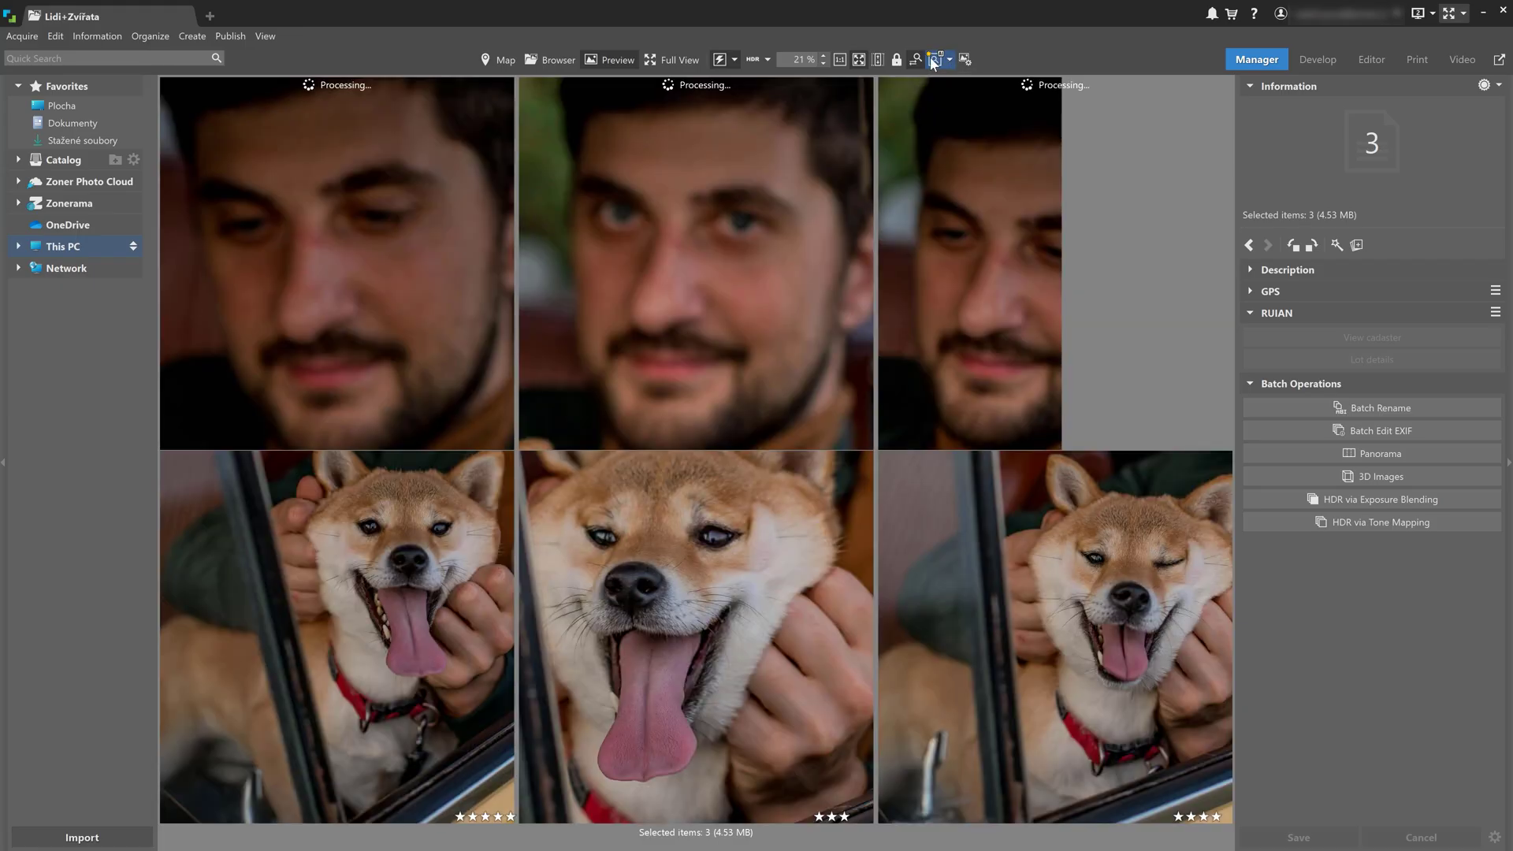
click(932, 59)
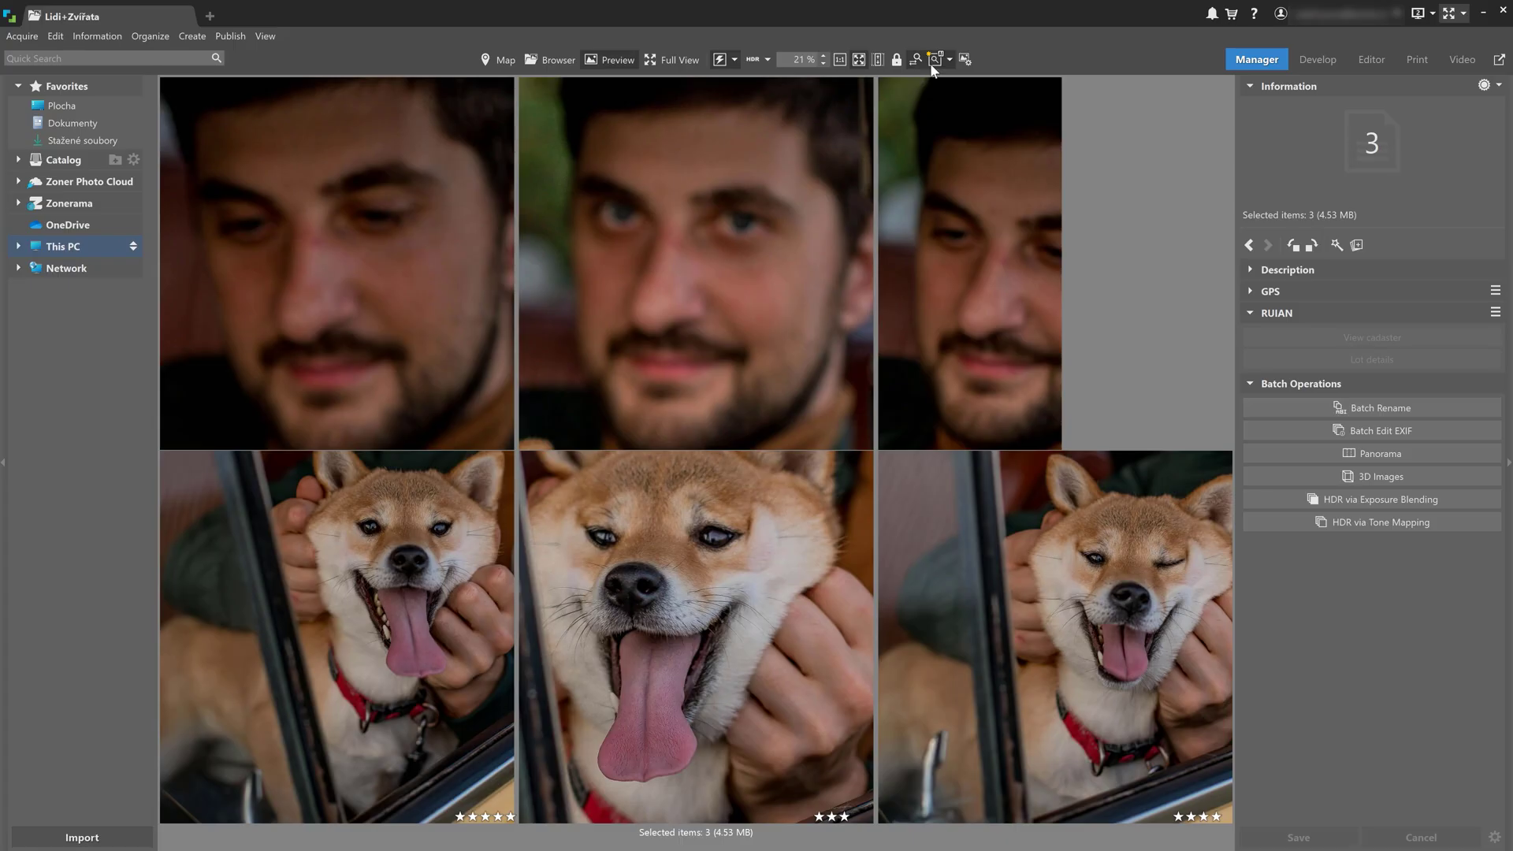
Step: Enlarge the dog close-up row and pan the three dog close-ups together
click(447, 561)
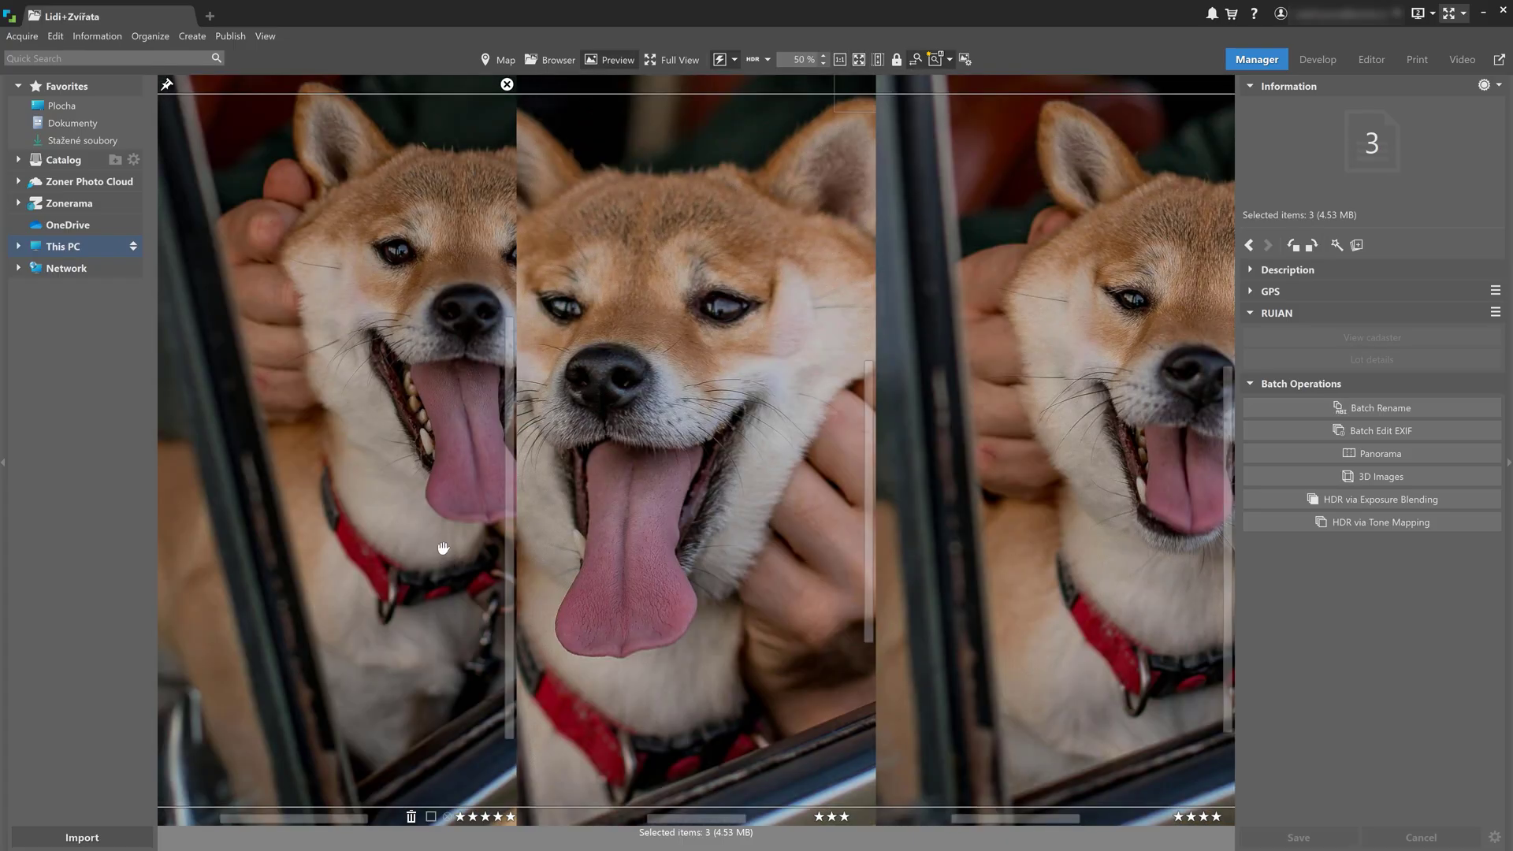
mouse_move(439, 452)
mouse_down()
mouse_move(535, 482)
mouse_move(407, 483)
mouse_up()
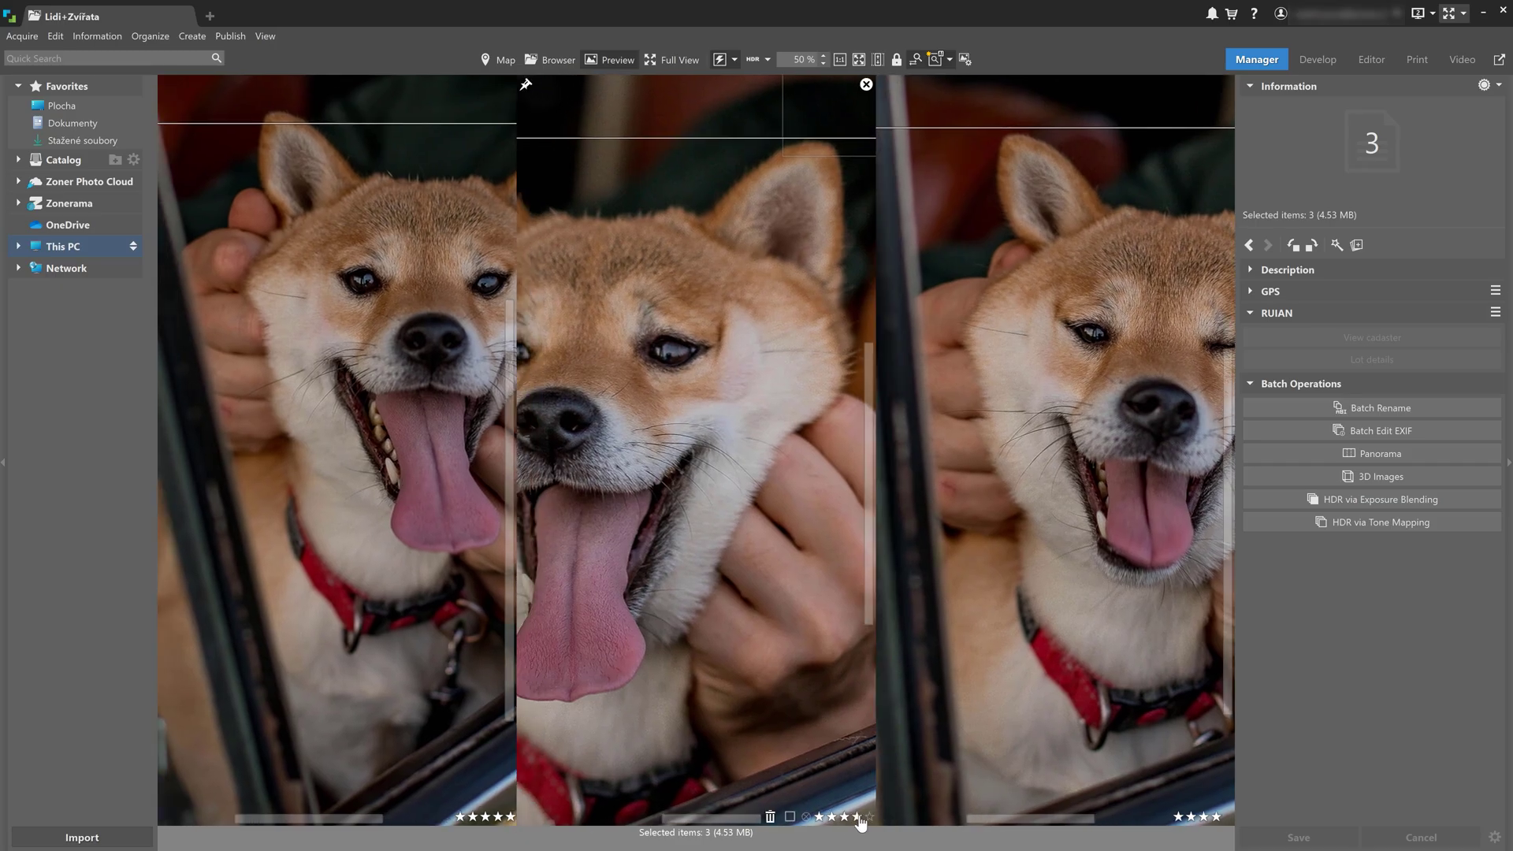
mouse_move(1197, 815)
scroll(392, 451, up, 2)
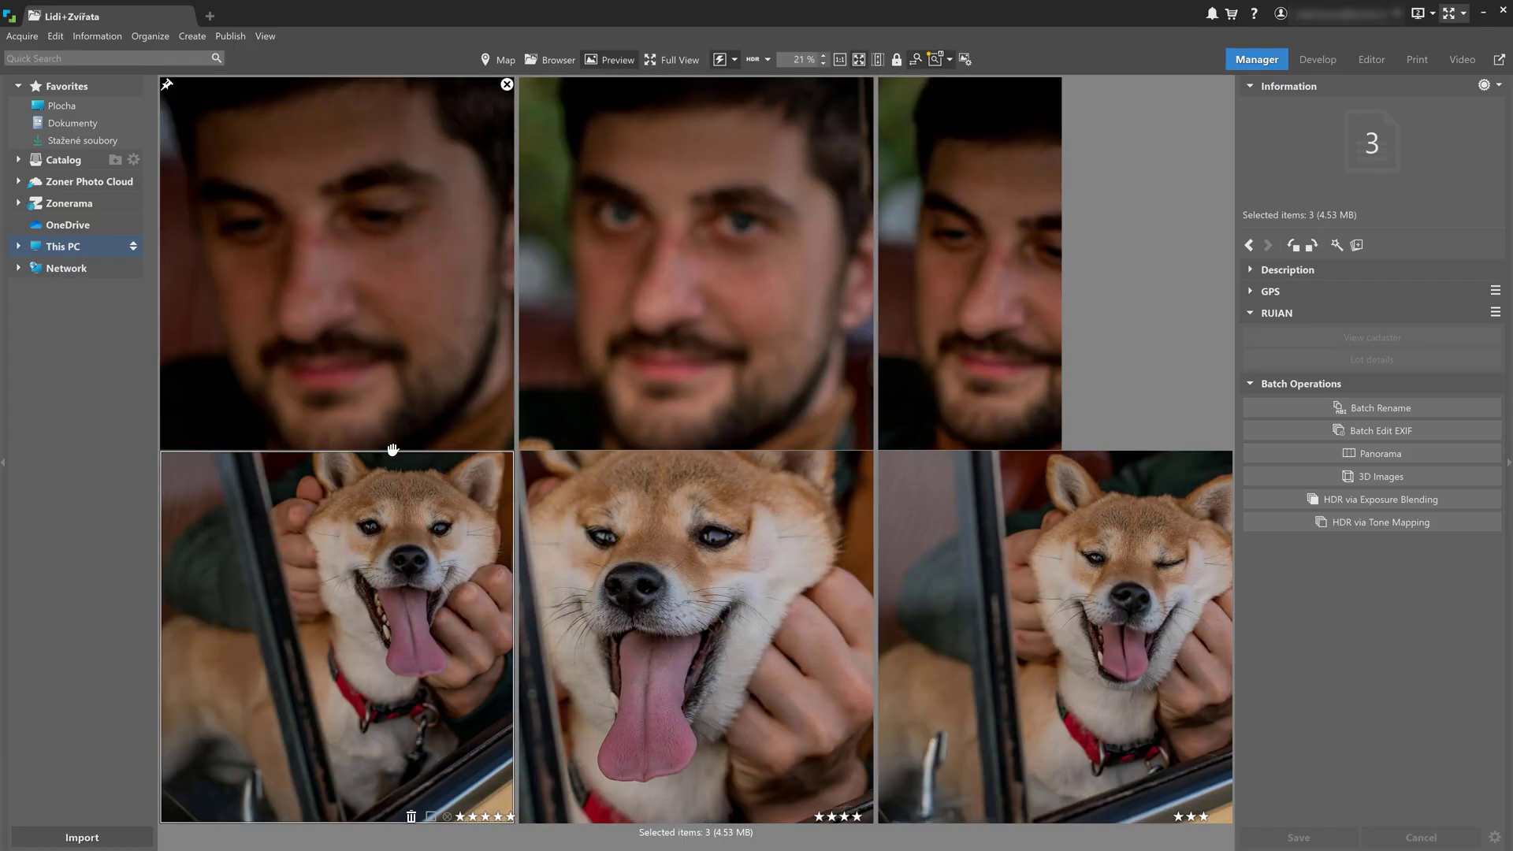